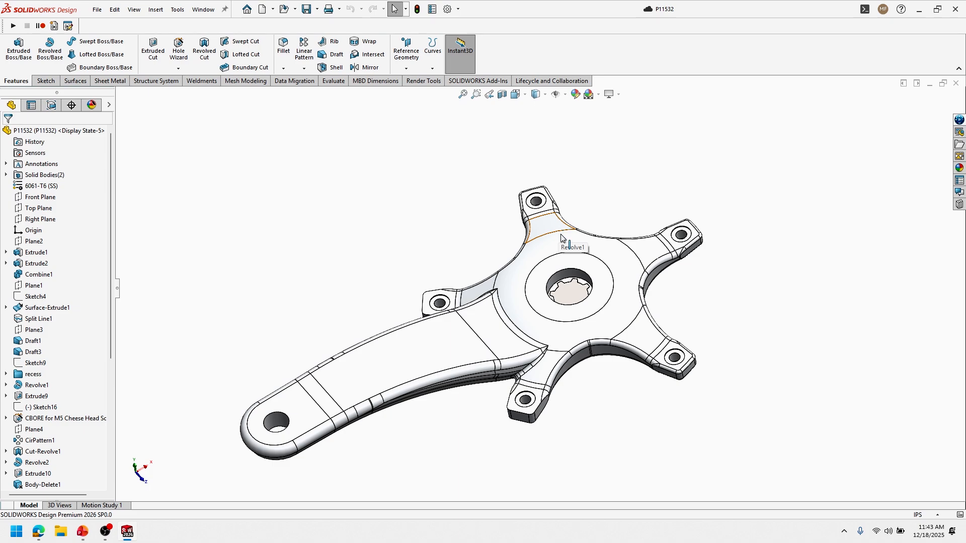
Try to lock the released part P11532 in the 3DEXPERIENCE session.
click(959, 120)
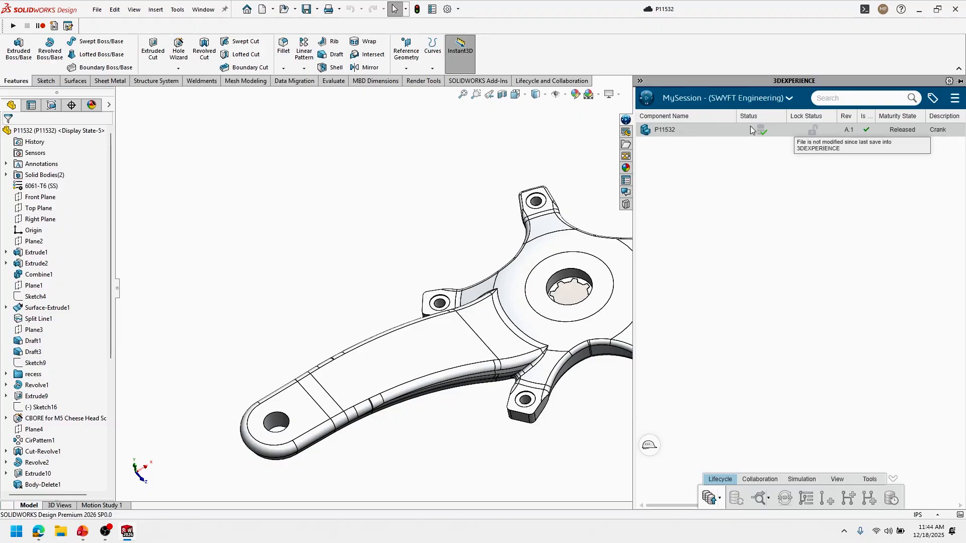
right_click(750, 126)
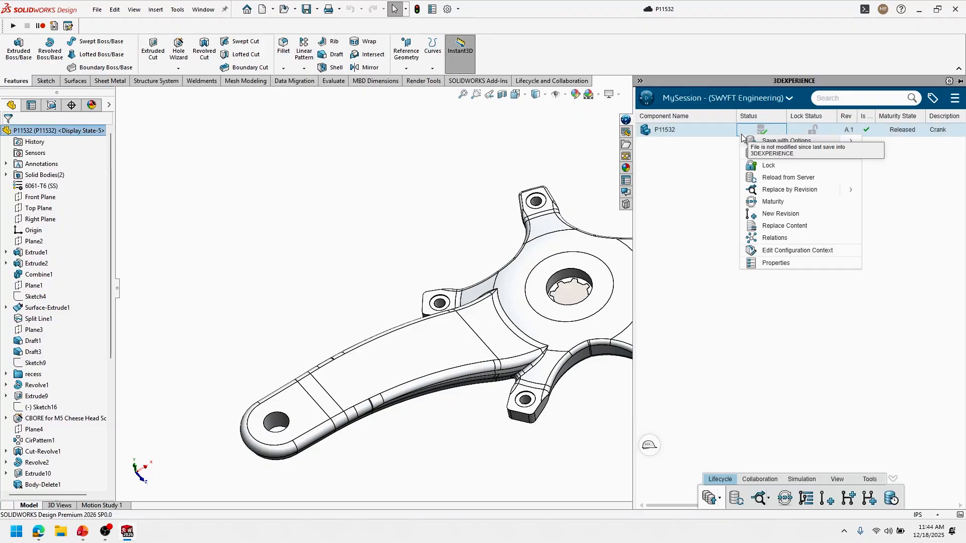
click(770, 166)
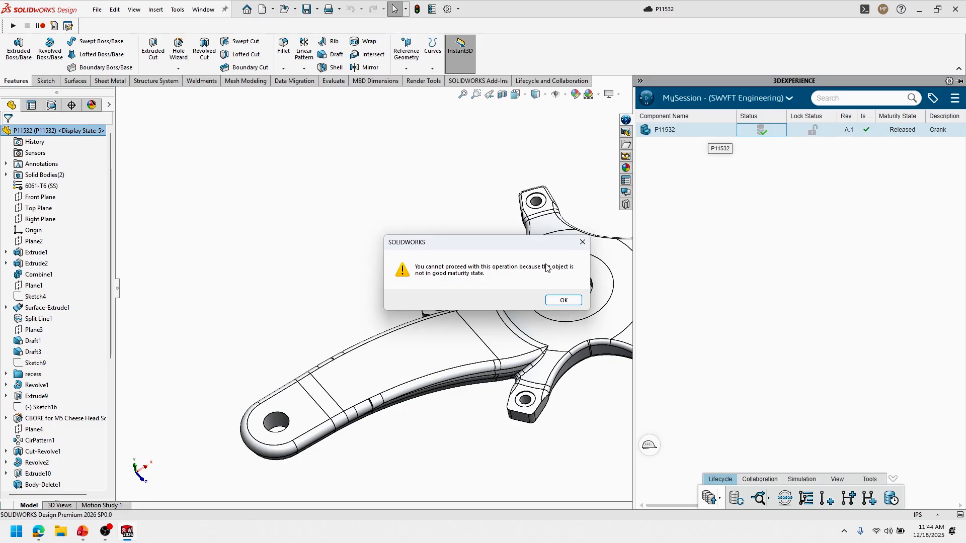
click(564, 300)
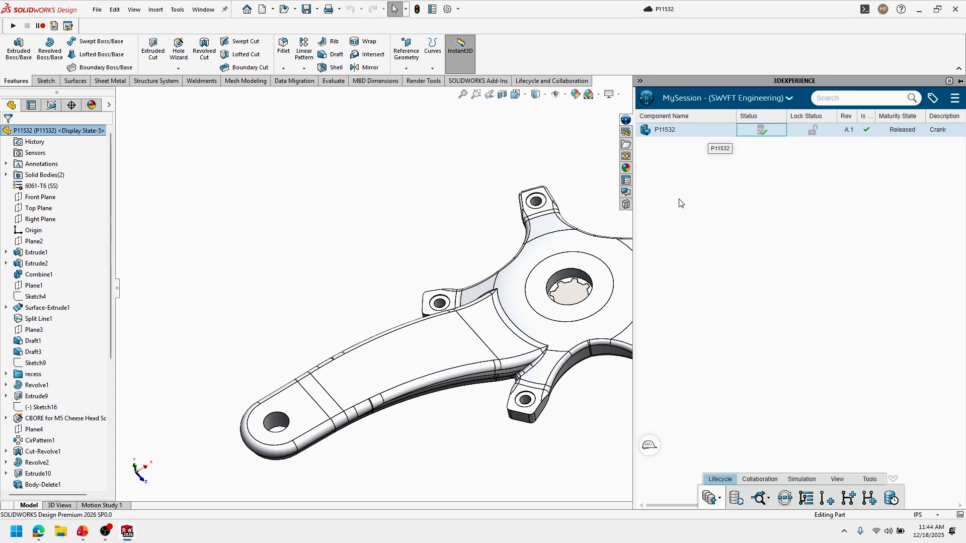
Create new revision B.1 of part P11532 without a revision comment.
right_click(701, 132)
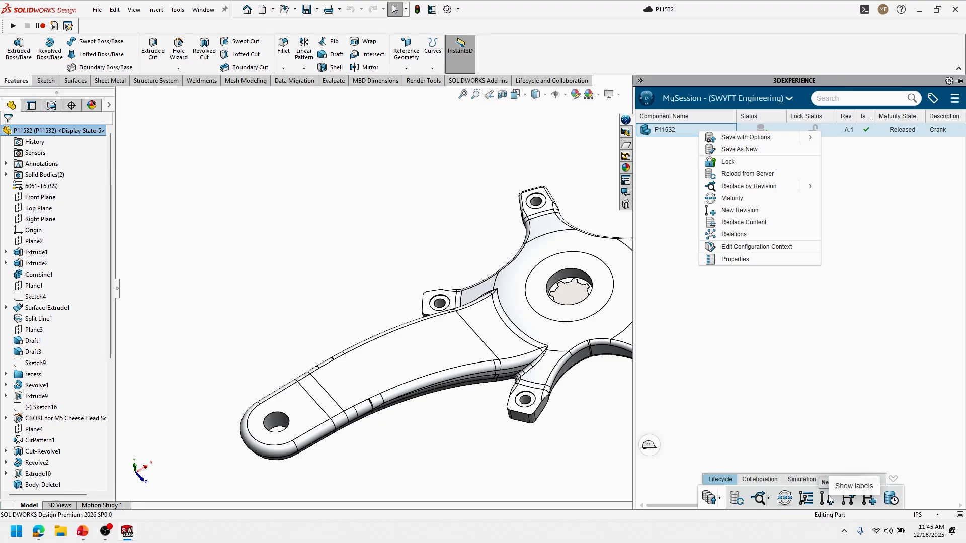
click(838, 488)
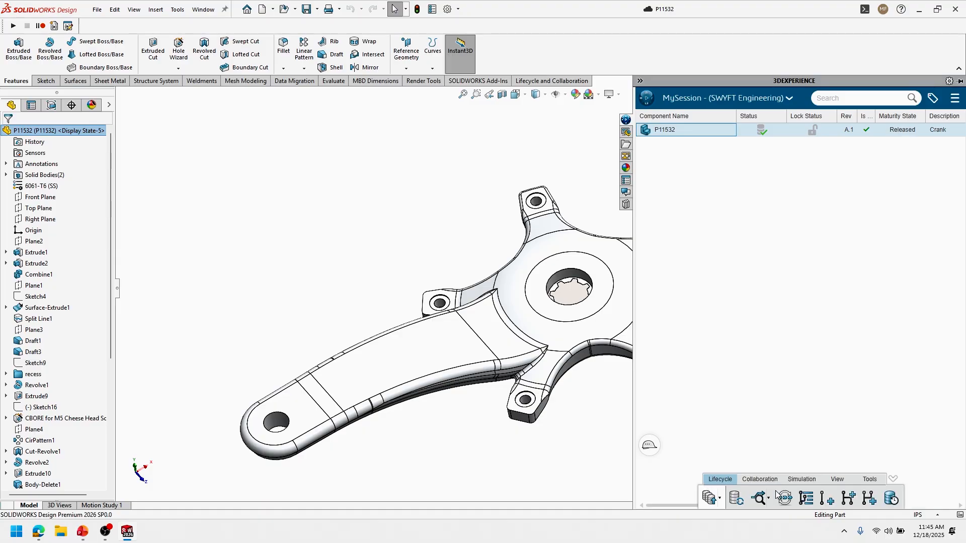
right_click(698, 132)
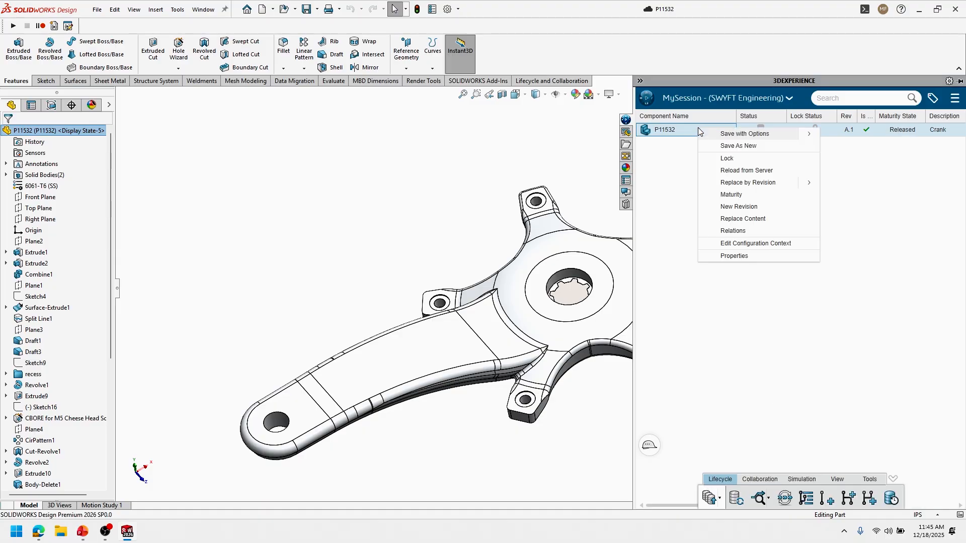
click(759, 207)
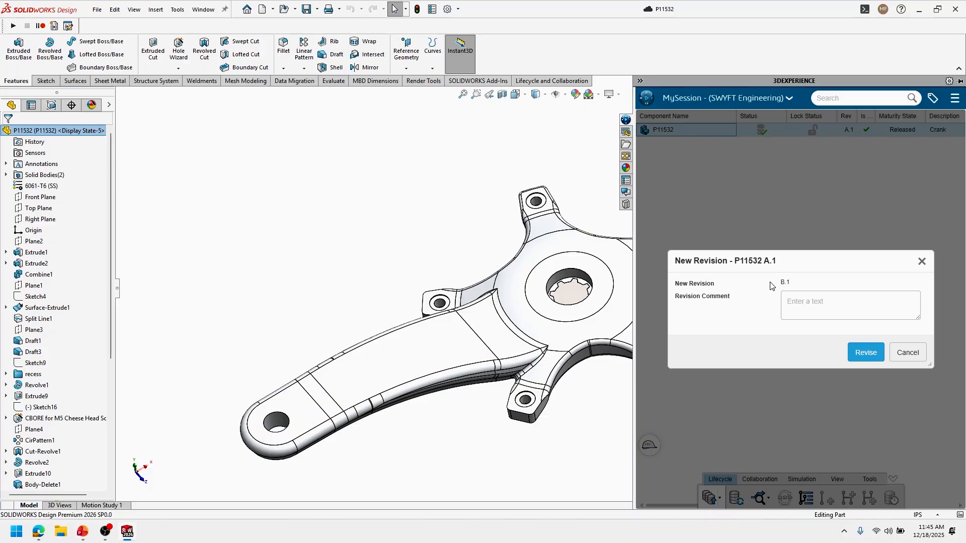
click(856, 350)
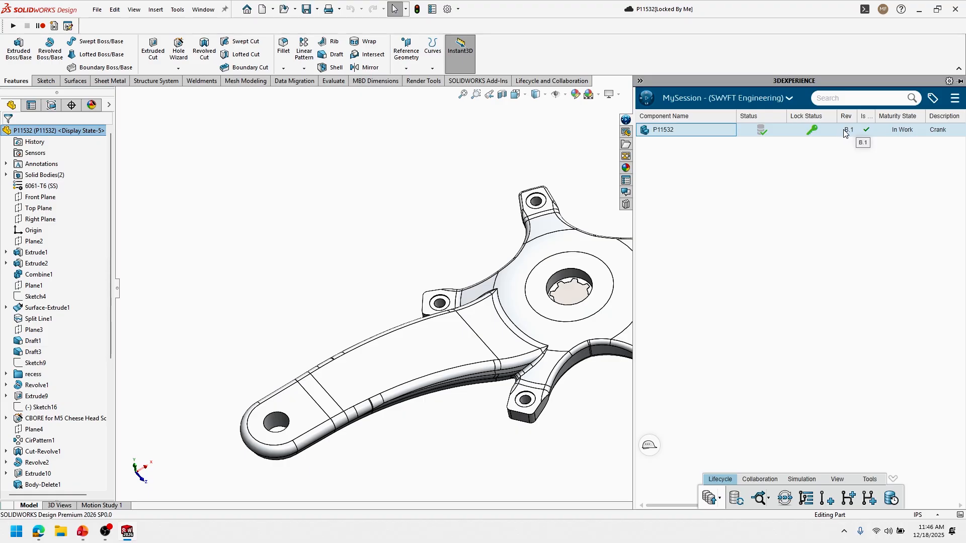
Replace the content of the P11532 revision with P11532.SLDPRT from the Downloads folder.
right_click(692, 137)
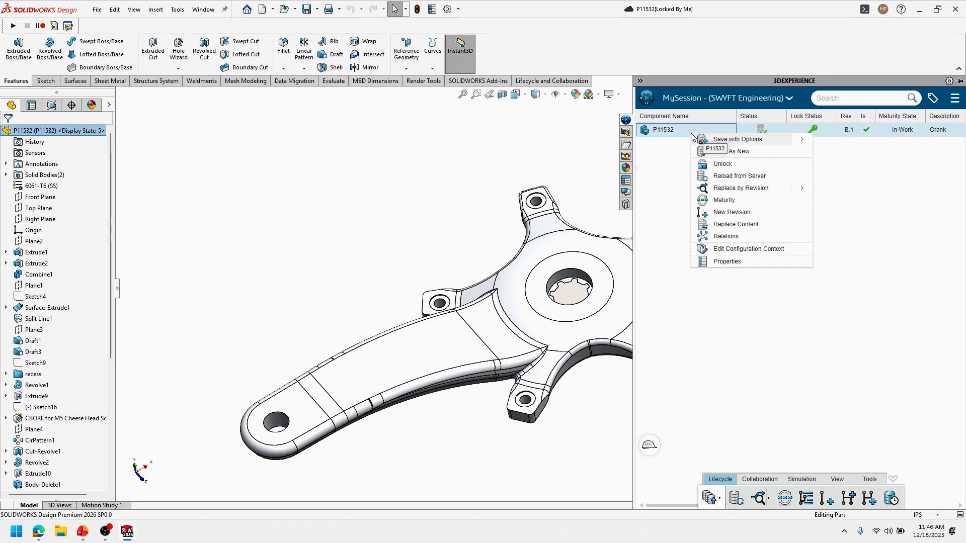
click(748, 224)
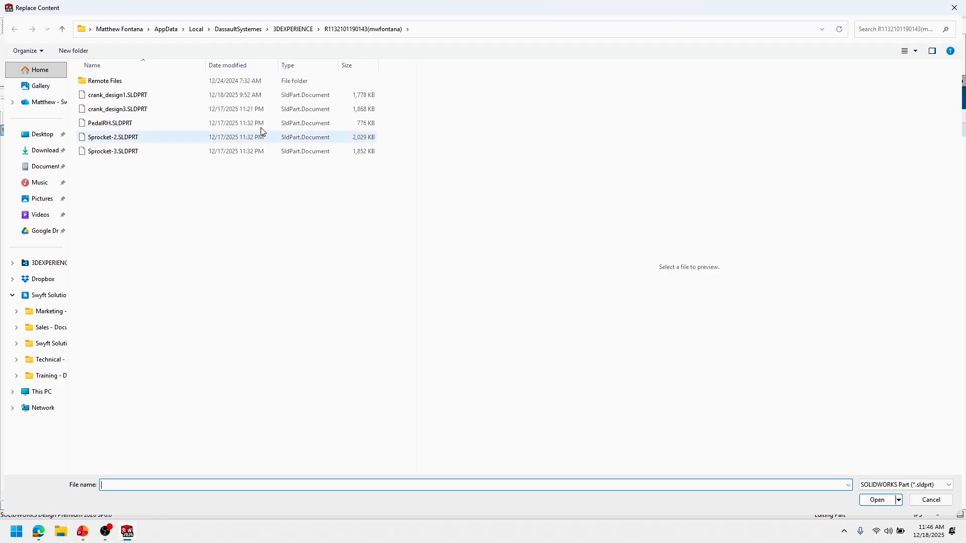
click(44, 150)
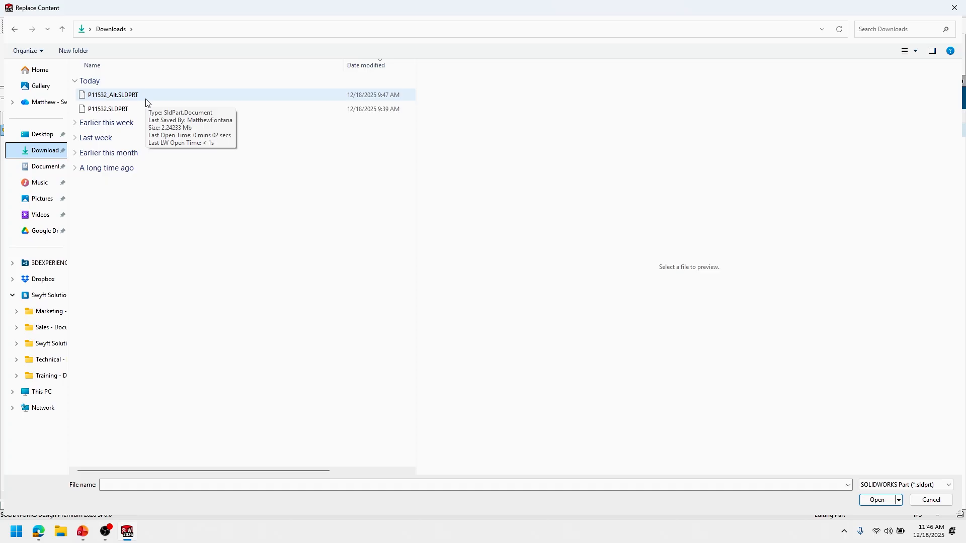
click(140, 97)
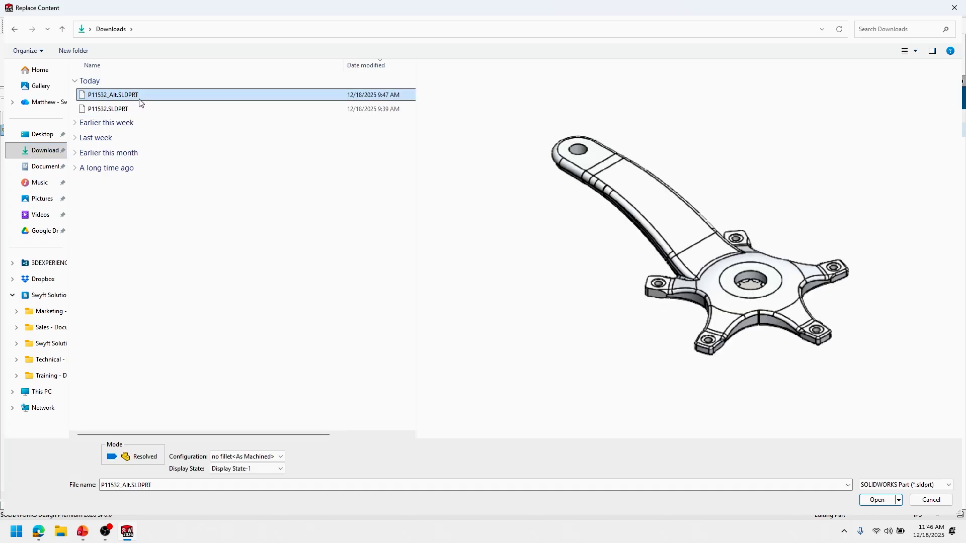
click(135, 109)
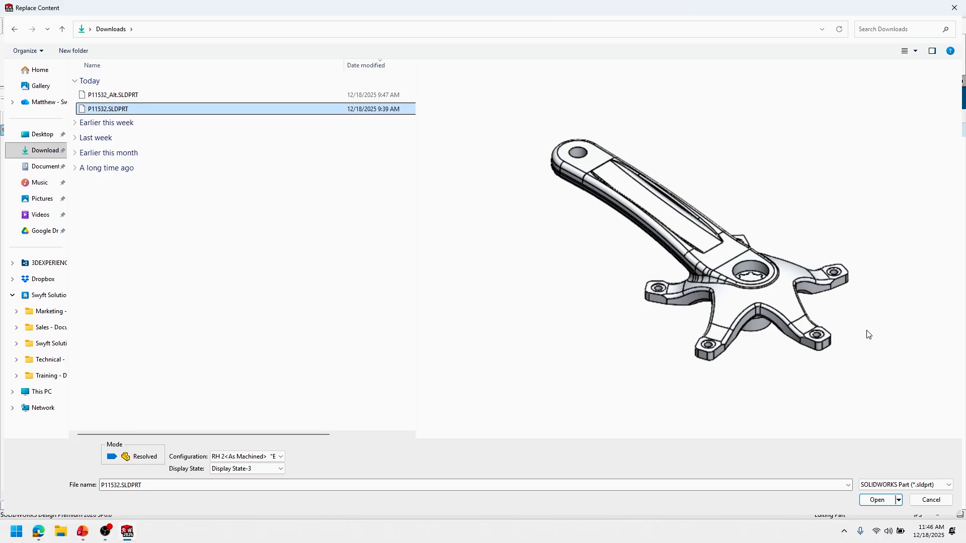
click(877, 500)
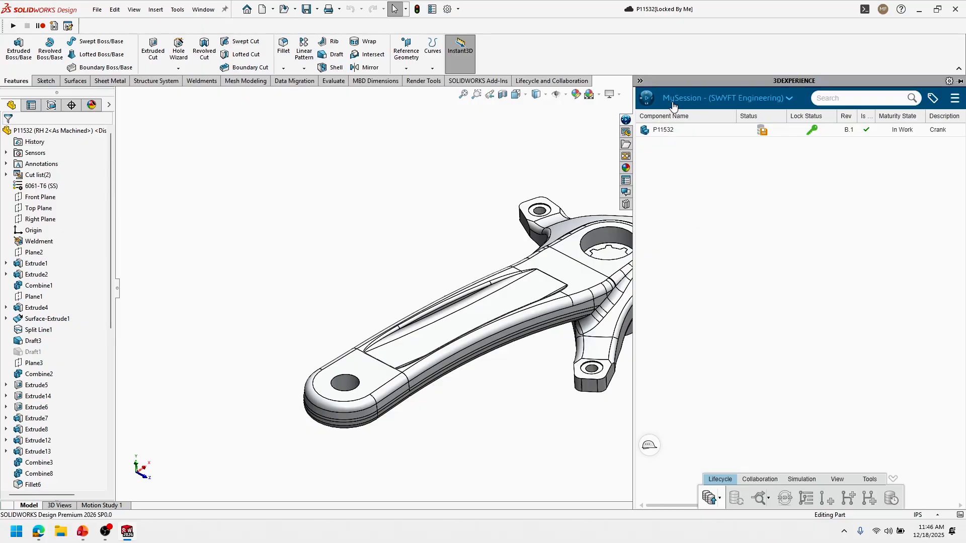
Save the revised part P11532 to the platform and unlock it.
right_click(682, 131)
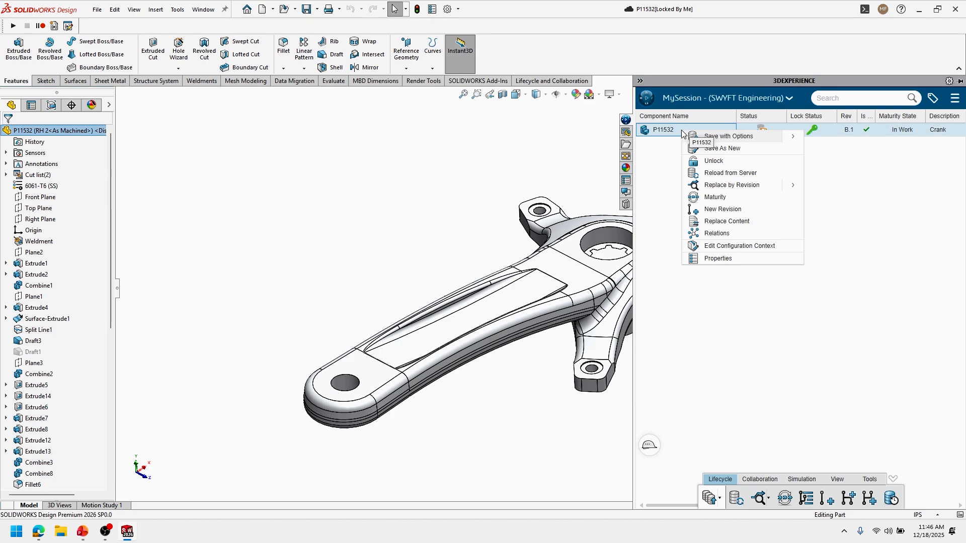
mouse_move(793, 145)
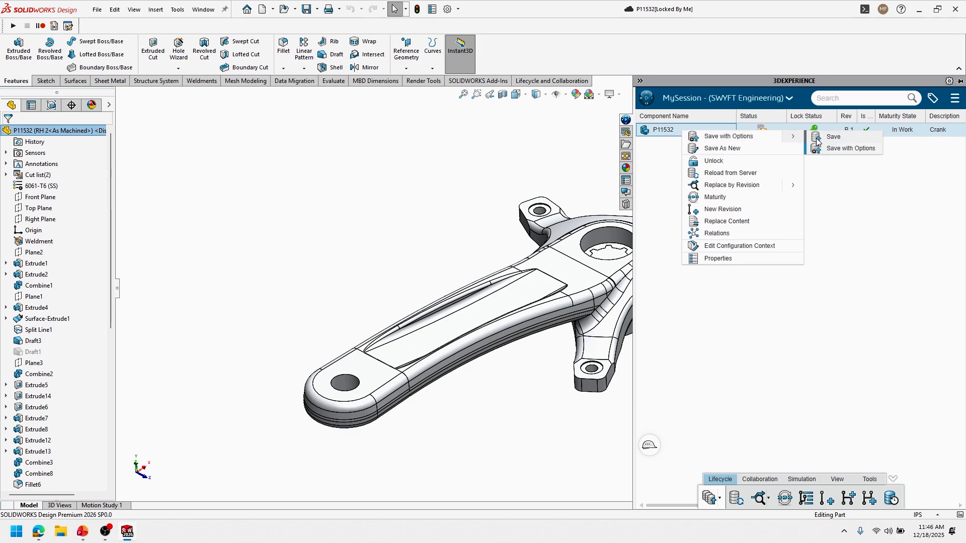
click(817, 143)
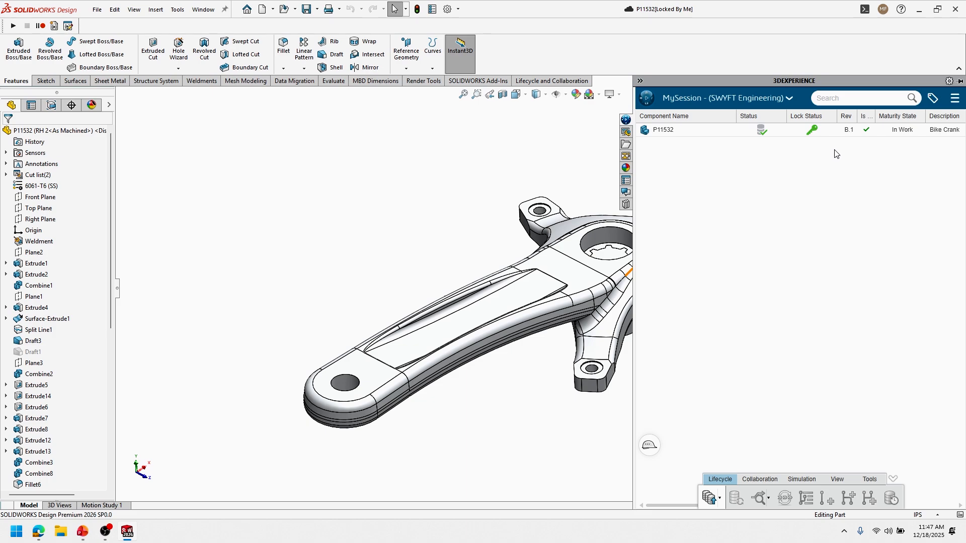
right_click(725, 132)
click(755, 161)
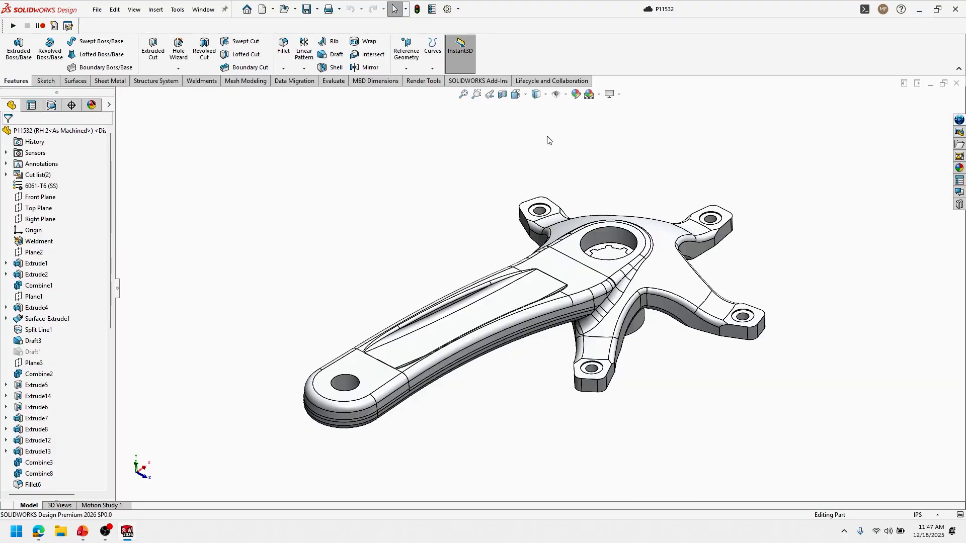
Close the part and auto-repair the missing references of the Concentric1 and Concentric9 mates in assembly A48239.
click(956, 87)
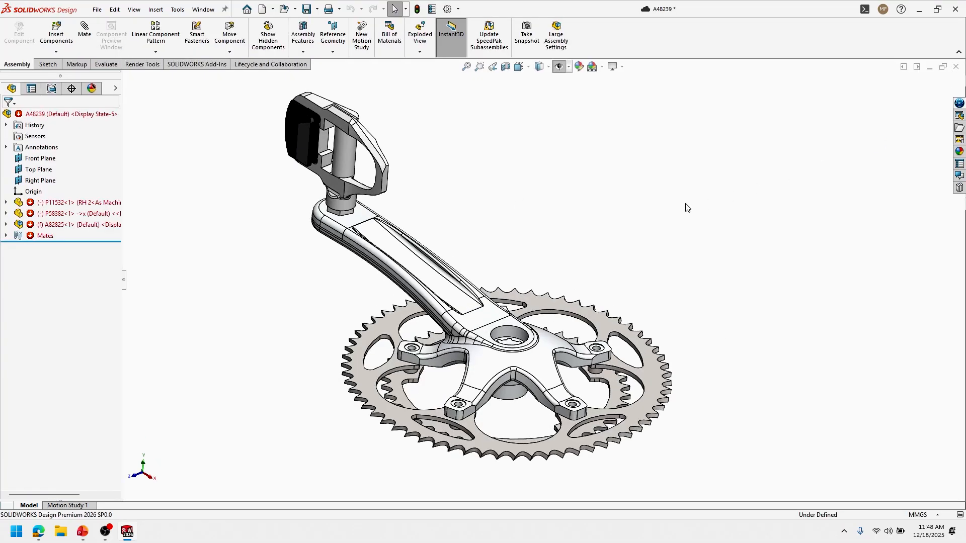
click(6, 236)
right_click(47, 249)
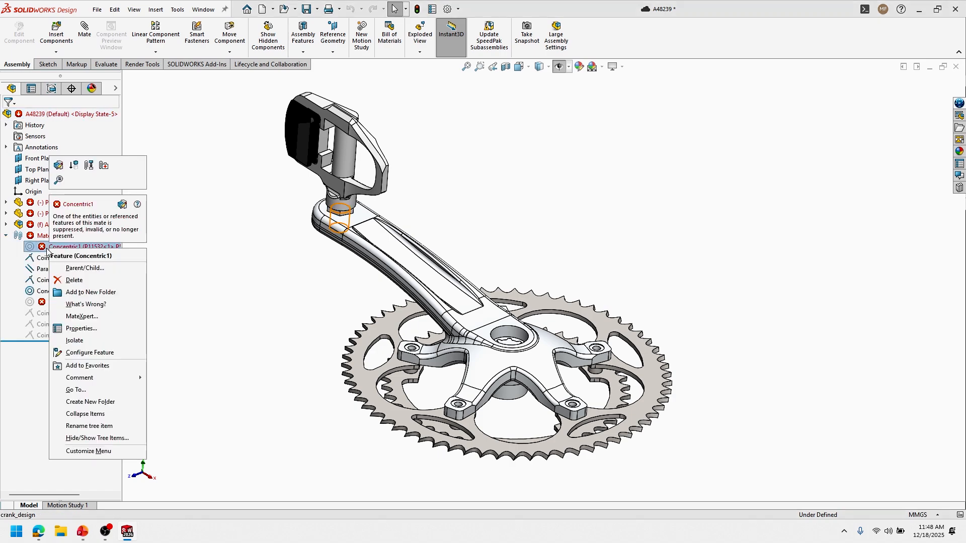
click(105, 169)
right_click(84, 301)
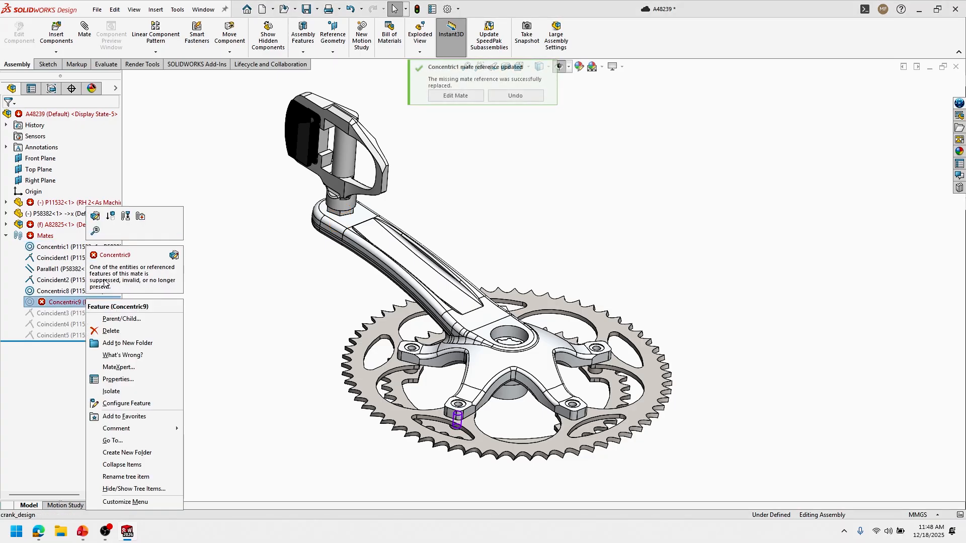
click(141, 216)
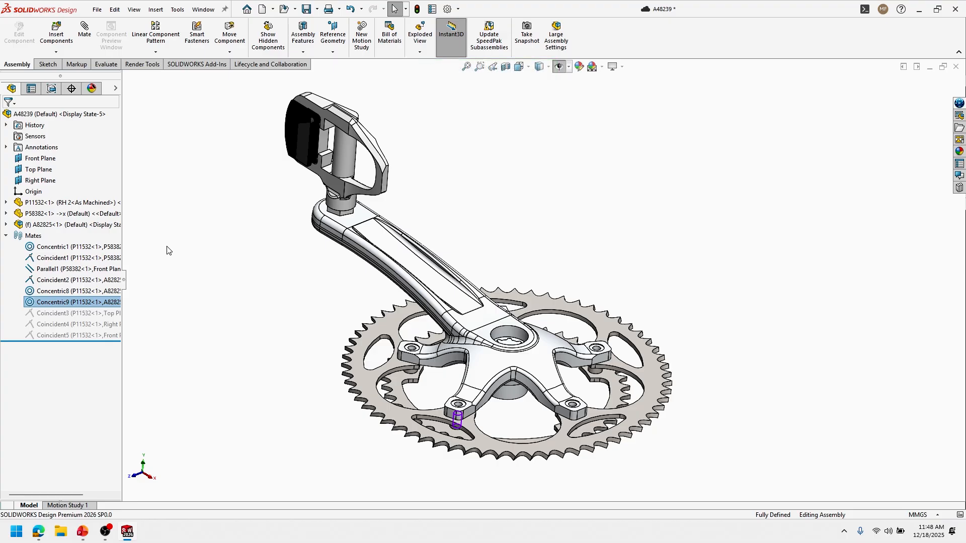
Try to lock the released assembly A48239 in the 3DEXPERIENCE session.
click(957, 104)
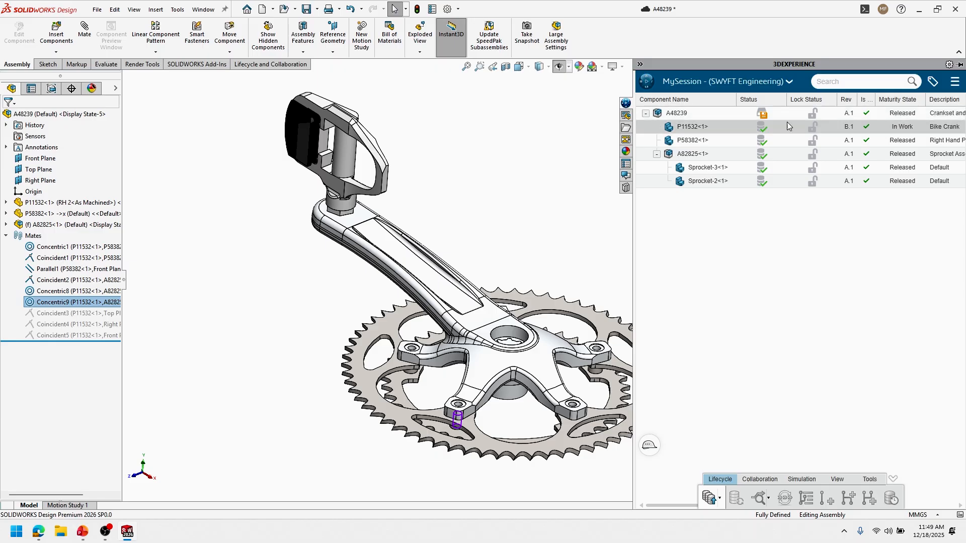
right_click(695, 116)
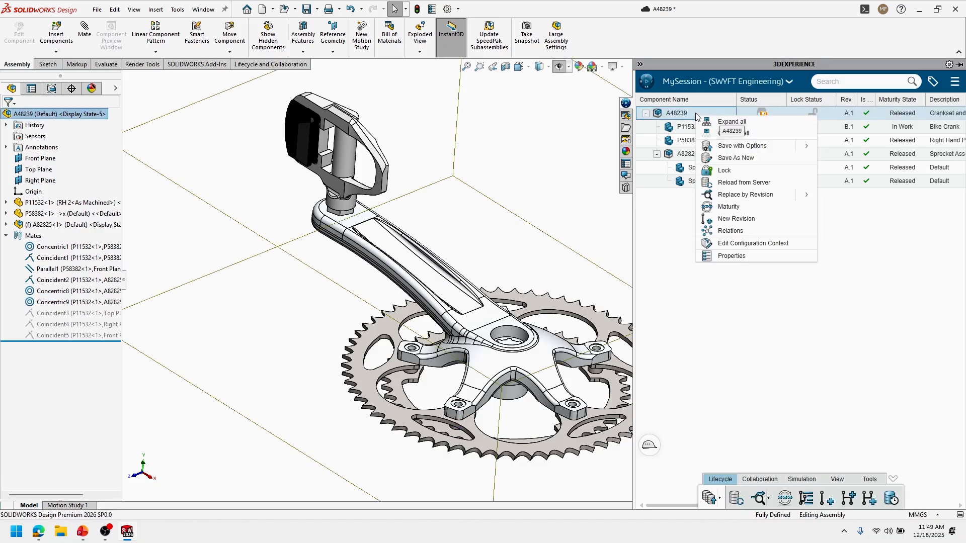
click(755, 171)
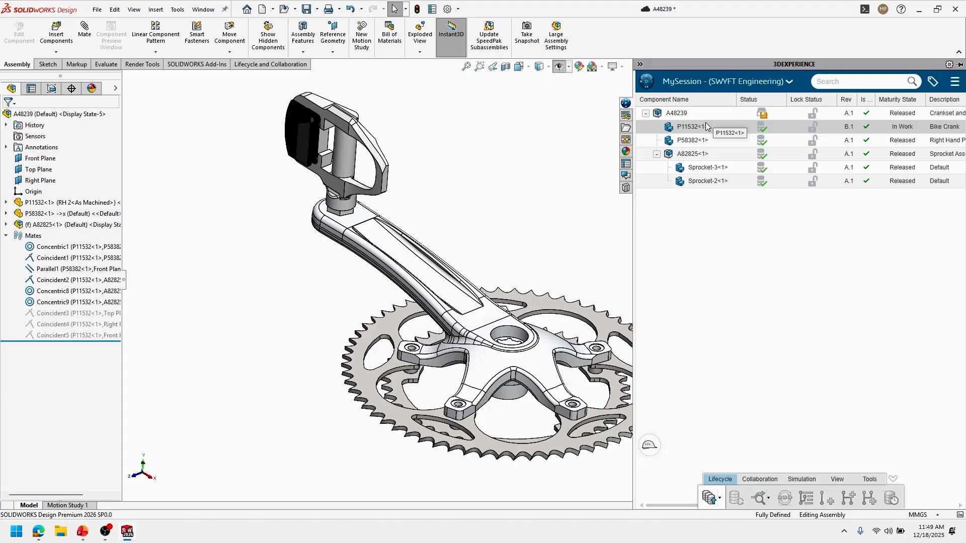
Create new revision B.1 of assembly A48239 without a revision comment.
right_click(709, 117)
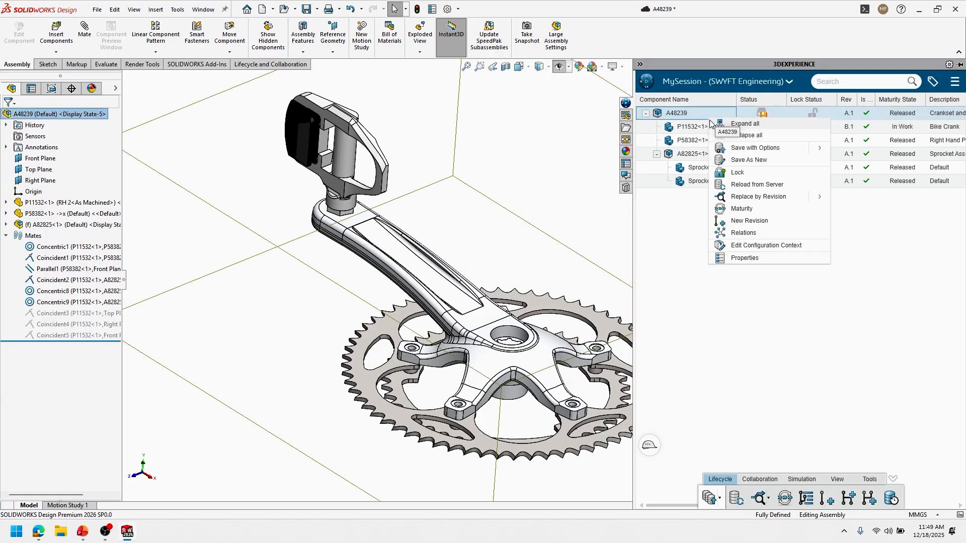
click(754, 224)
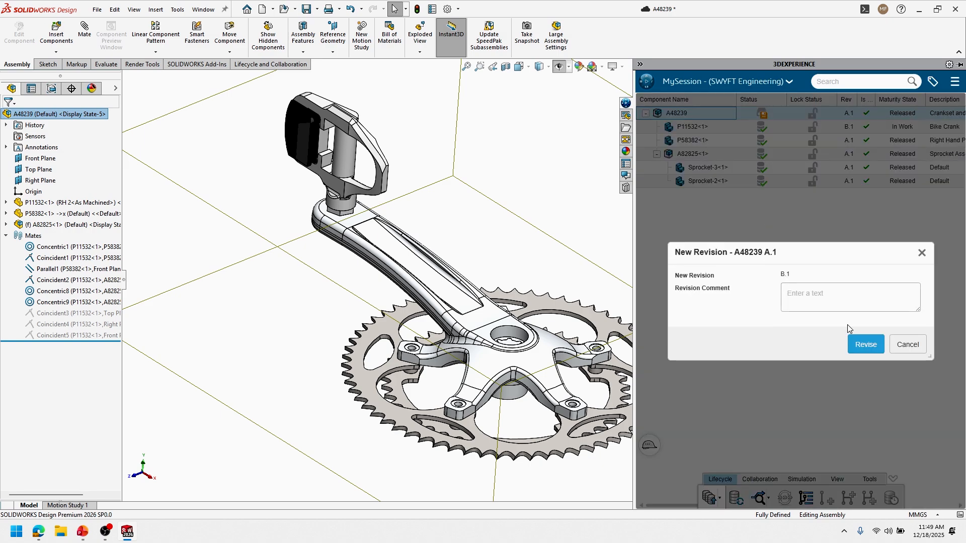
click(853, 337)
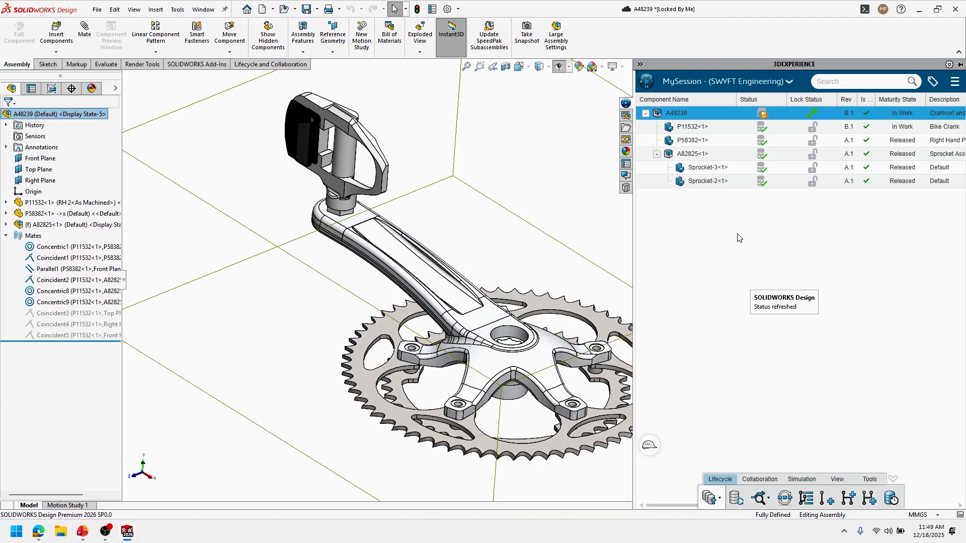
Save the revised assembly A48239 to the platform and unlock it.
right_click(764, 117)
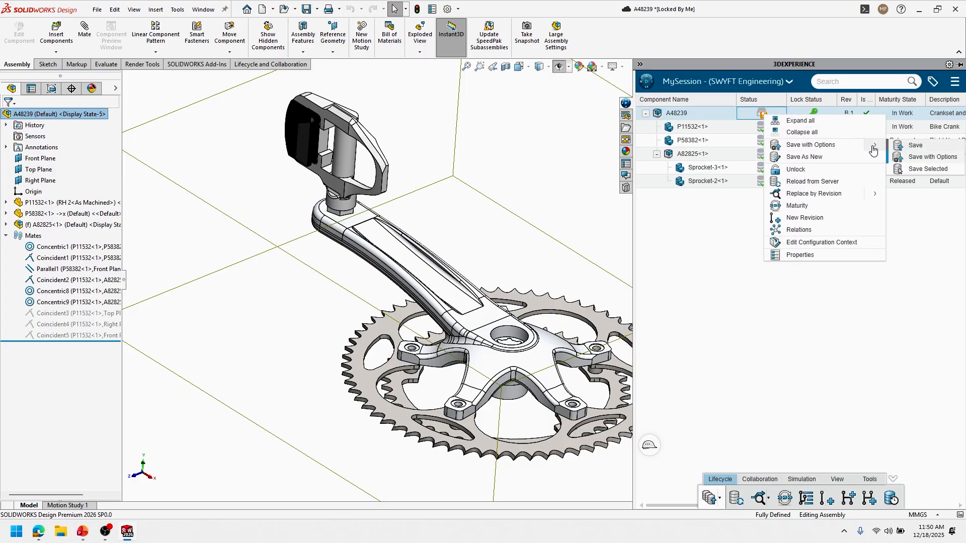
click(897, 144)
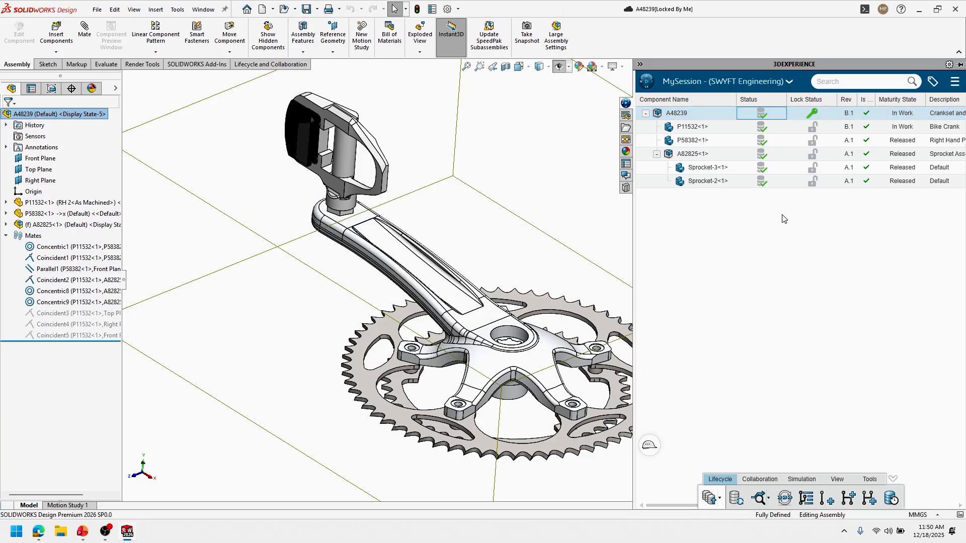
right_click(705, 115)
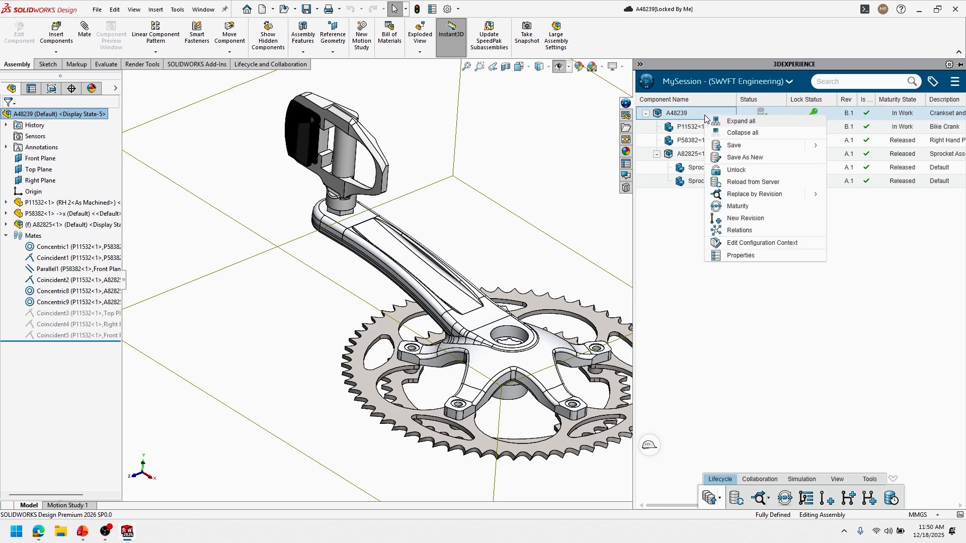
click(758, 170)
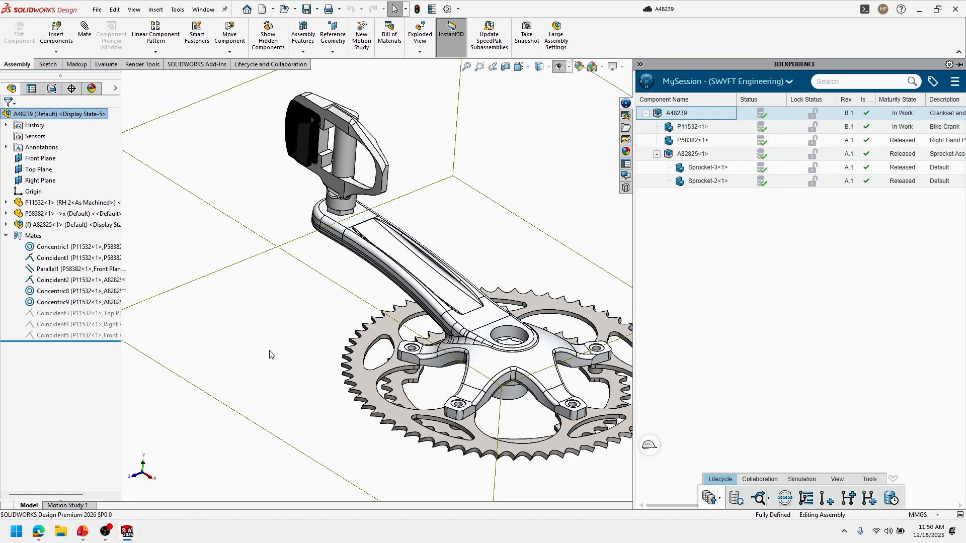
key(alt+Tab)
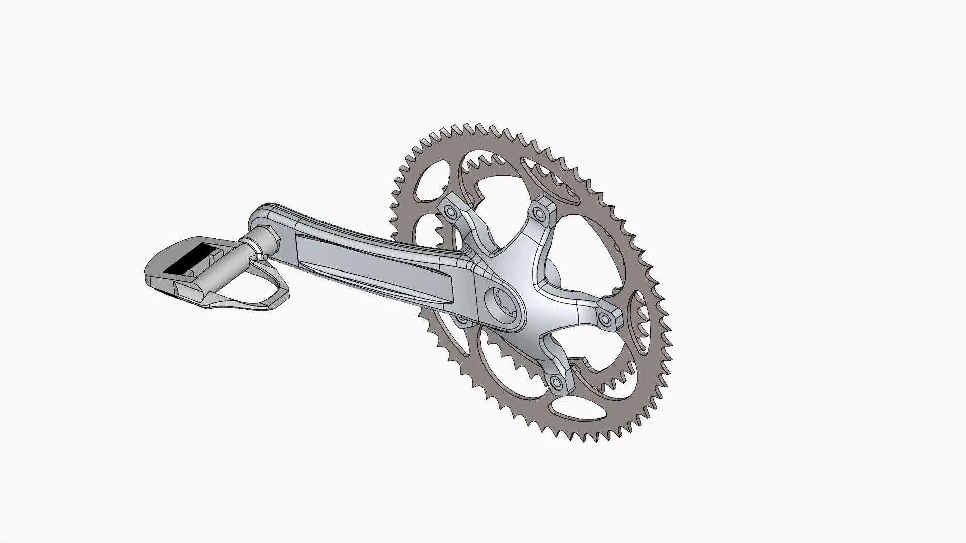
key(Right)
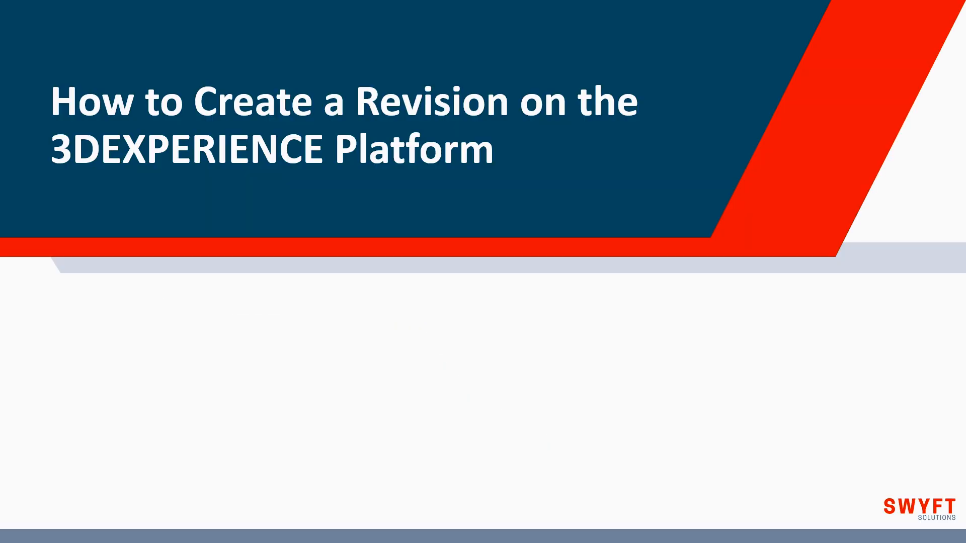
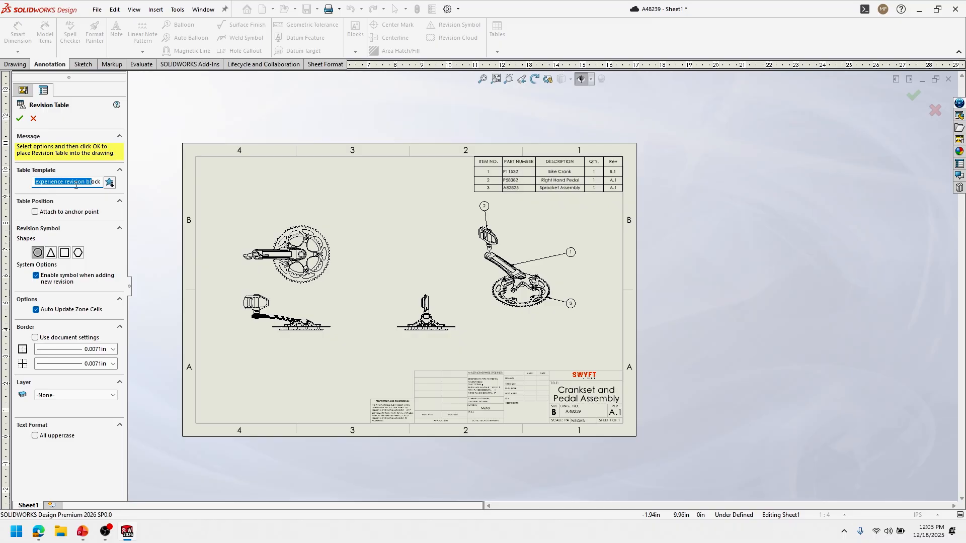
Insert a revision table from the "standard 3dexperience revision block" template at the upper-left corner of the drawing border.
click(20, 118)
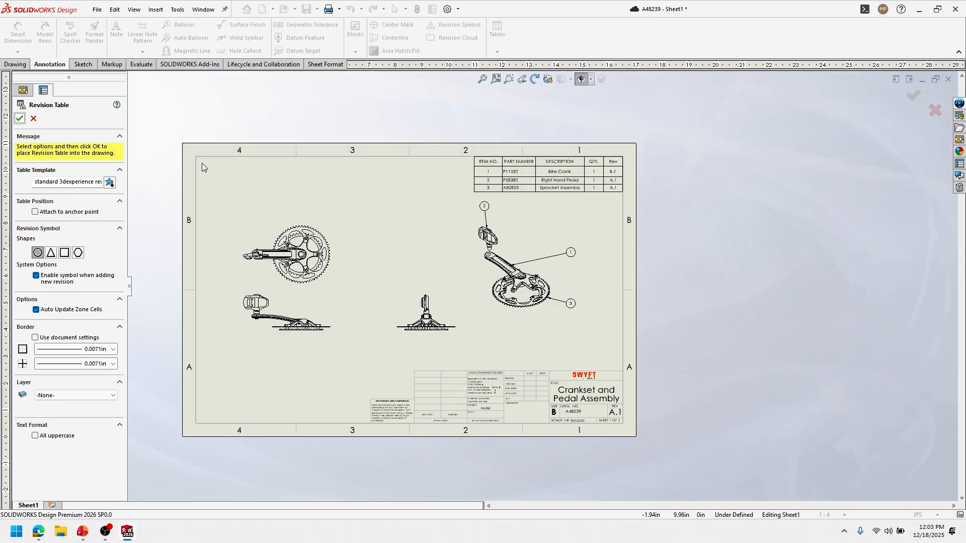
mouse_move(338, 157)
drag(347, 161, 204, 161)
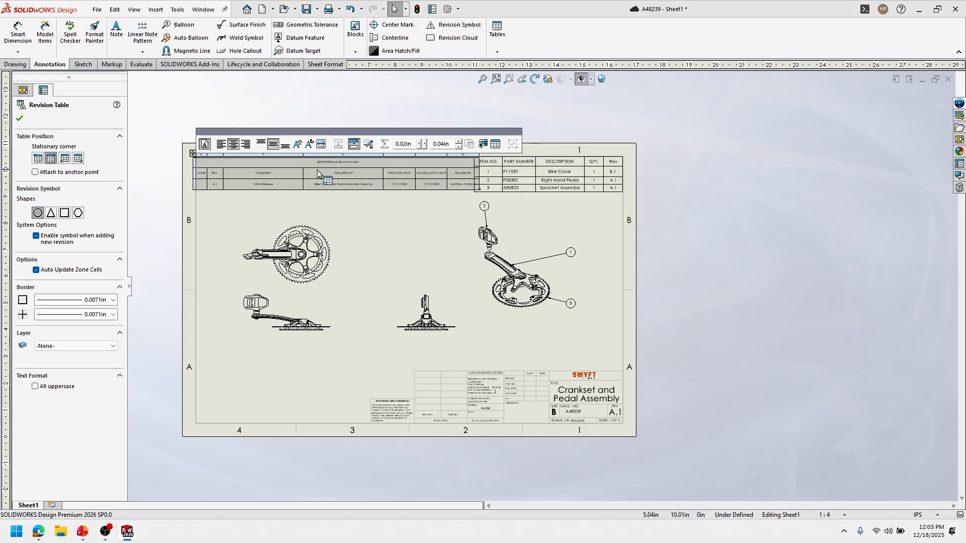
Narrow the revision table's Comment column so the table clears the bill of materials.
scroll(300, 177, down, 3)
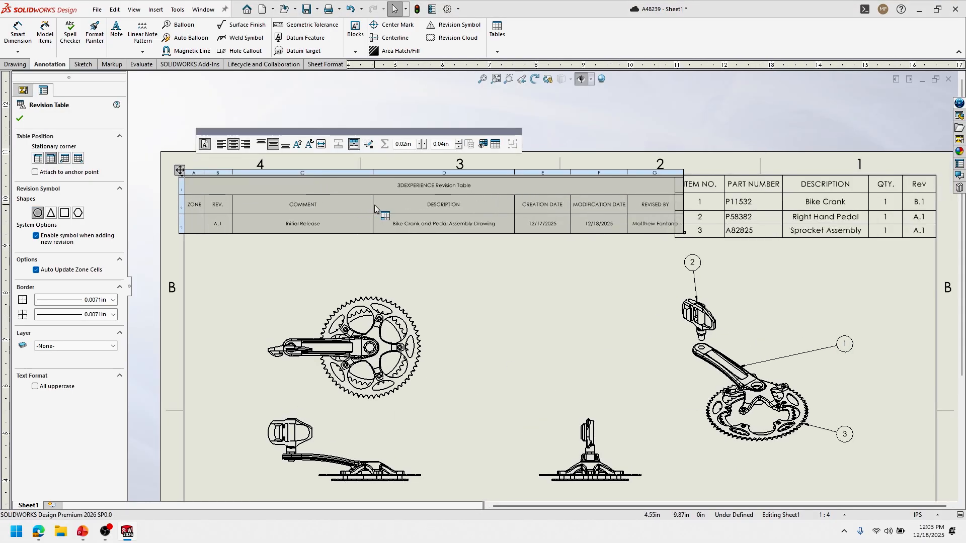
drag(373, 205, 327, 203)
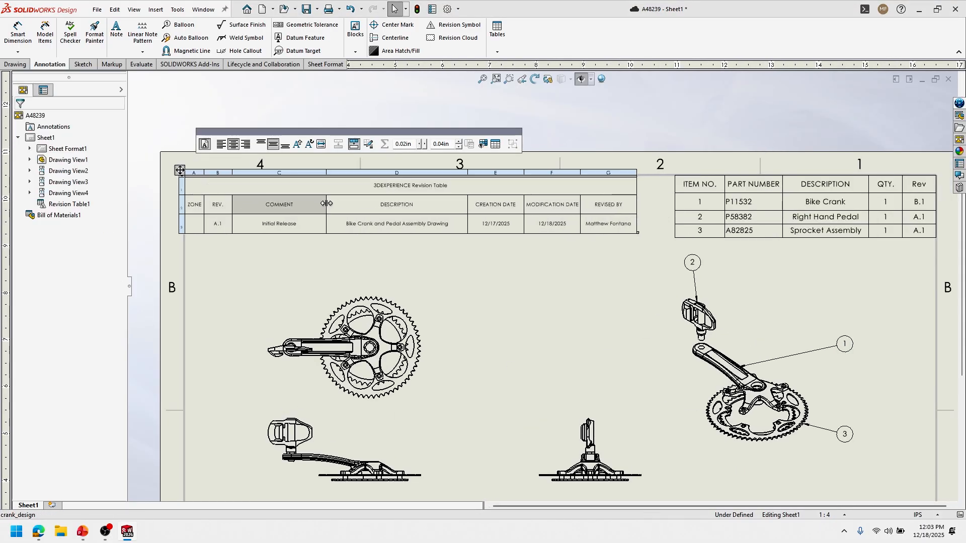
click(316, 253)
Examine the revision table and check which property the Comment column is linked to.
scroll(332, 199, down, 2)
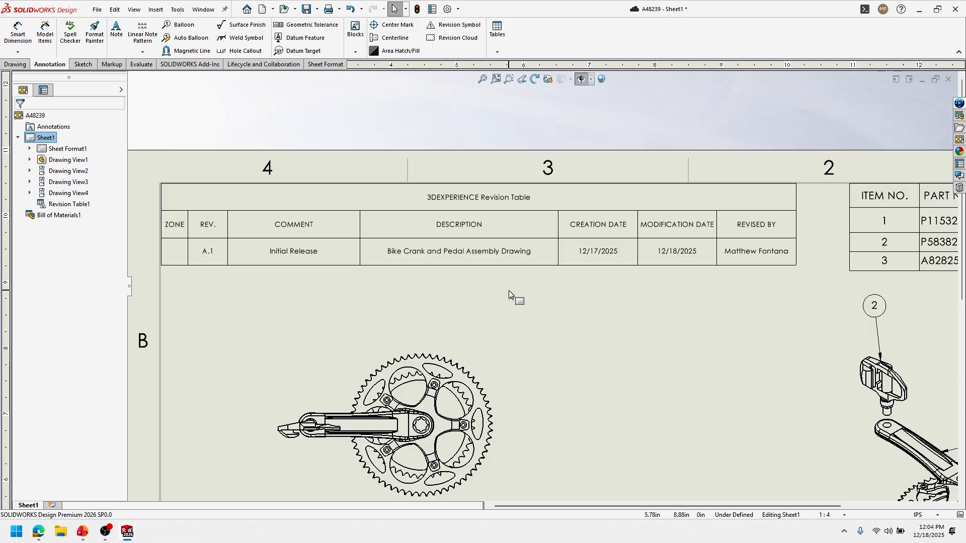
scroll(690, 320, down, 3)
scroll(690, 322, up, 7)
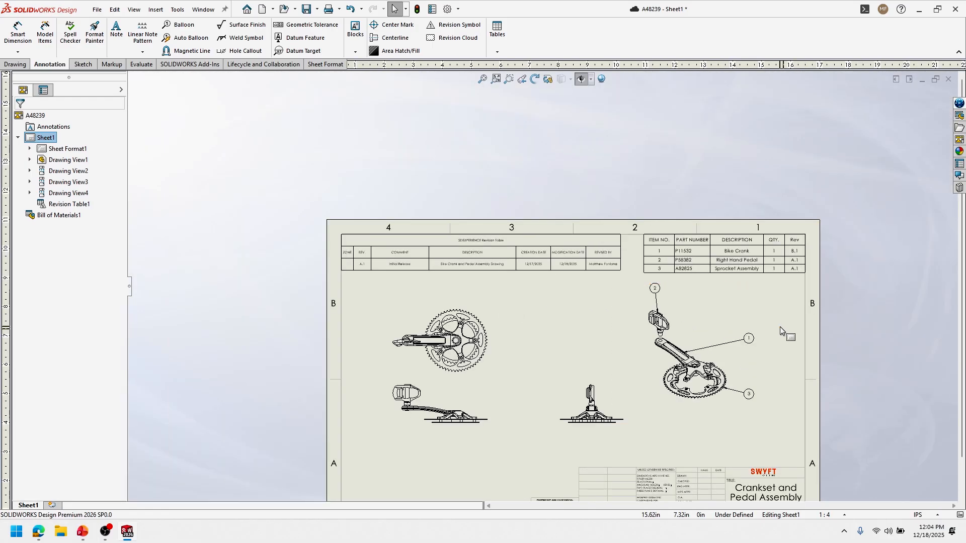
scroll(428, 272, down, 4)
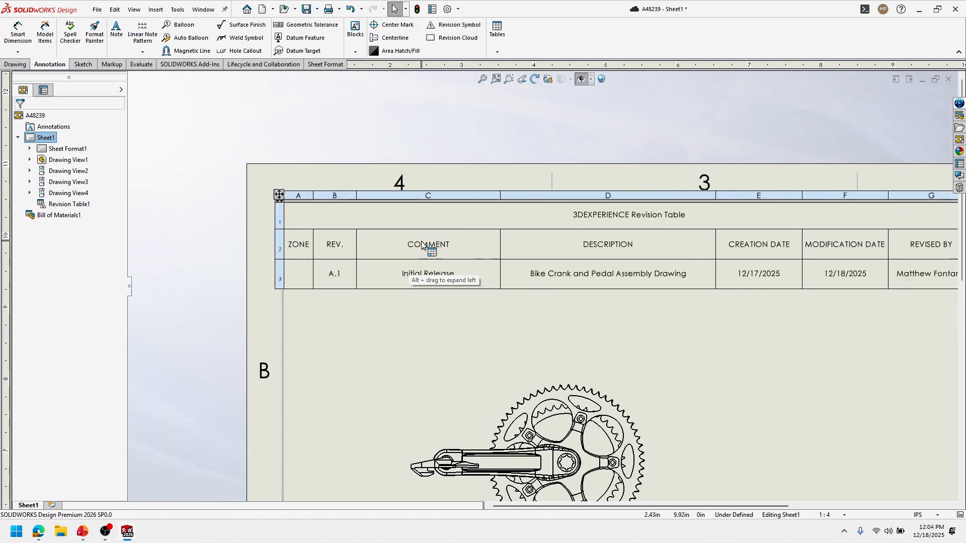
click(421, 245)
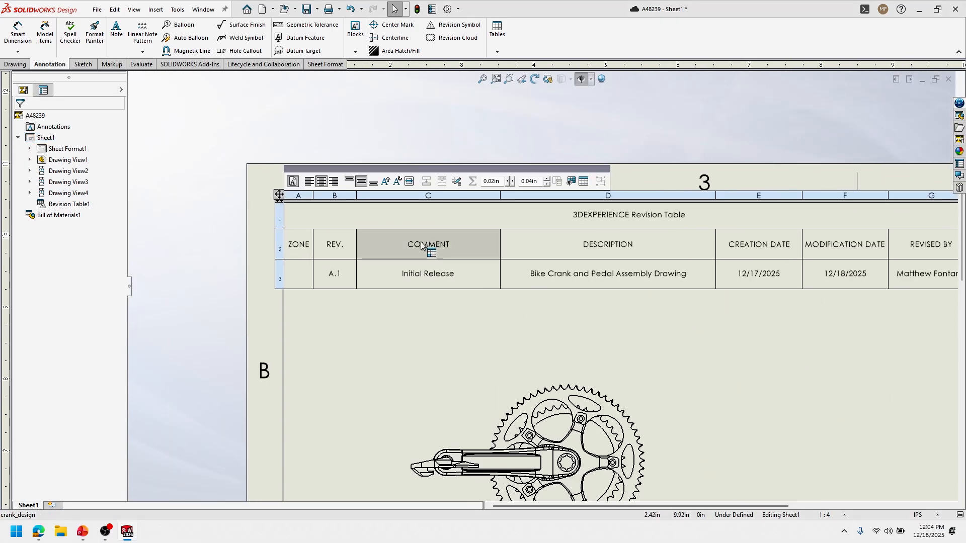
click(417, 192)
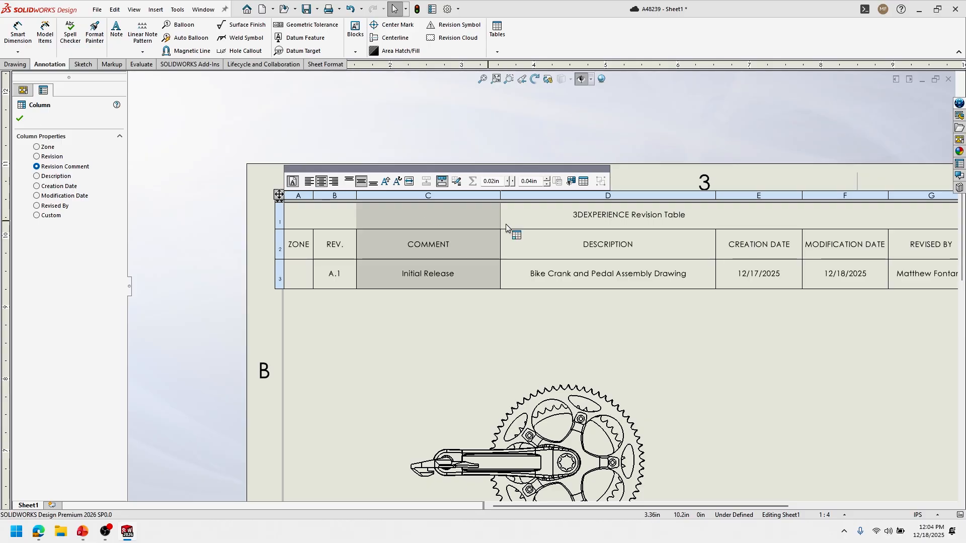
click(695, 323)
scroll(765, 317, up, 5)
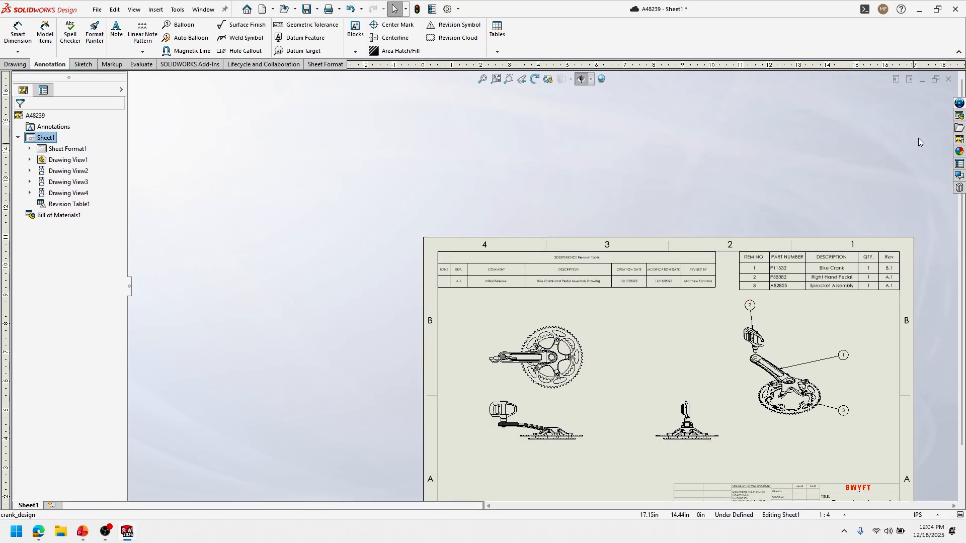
Create new revision B.1 of the released drawing A48239 with the revision comment "Updated Assembly Revision".
click(959, 103)
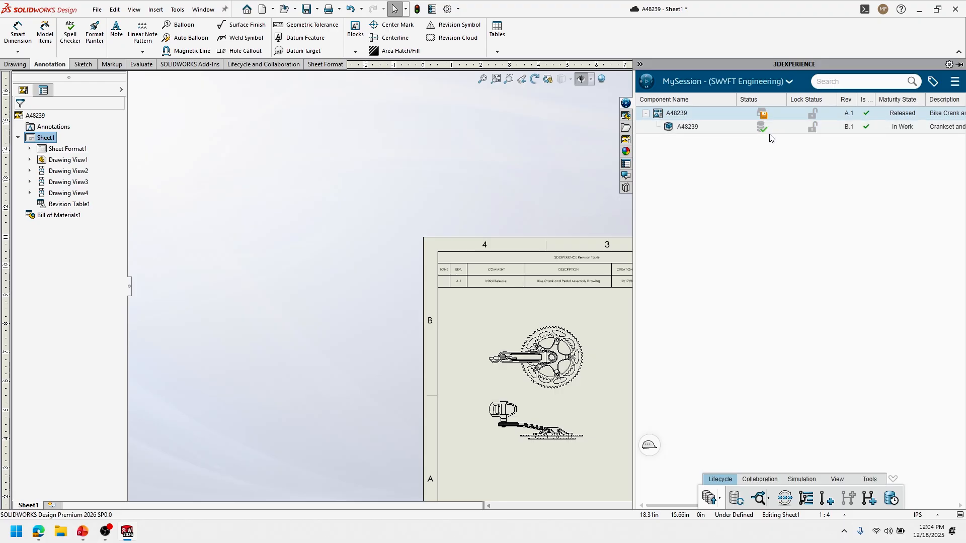
right_click(749, 115)
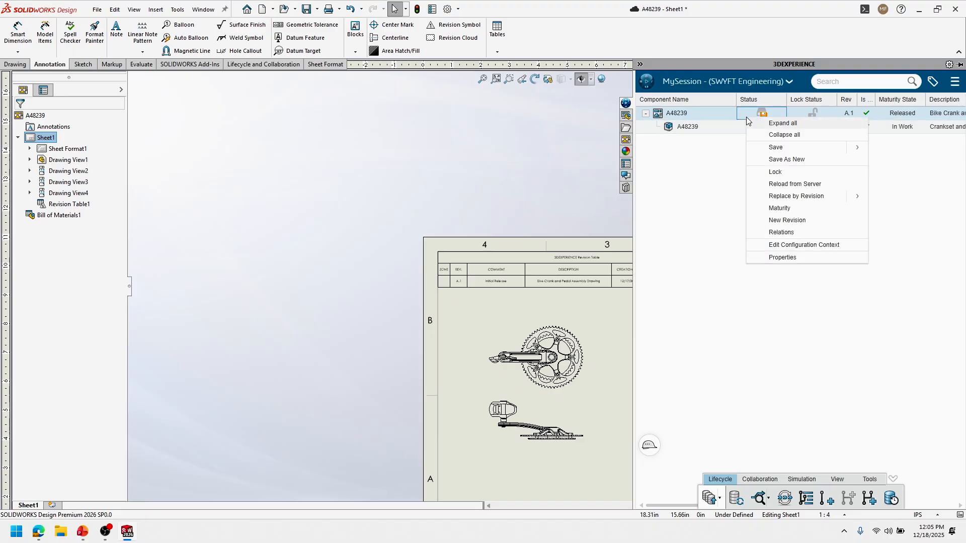
click(792, 219)
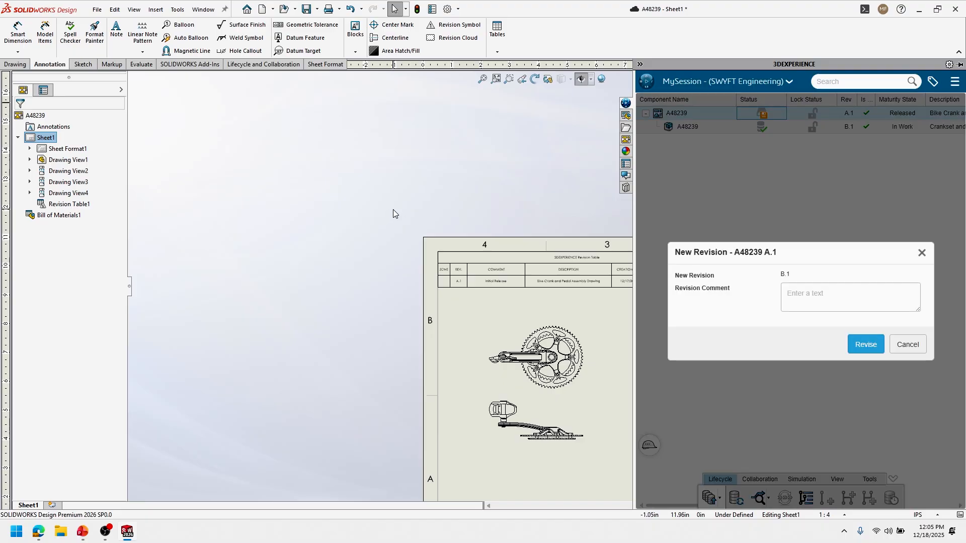
click(806, 302)
text(Updated Assembly Revision)
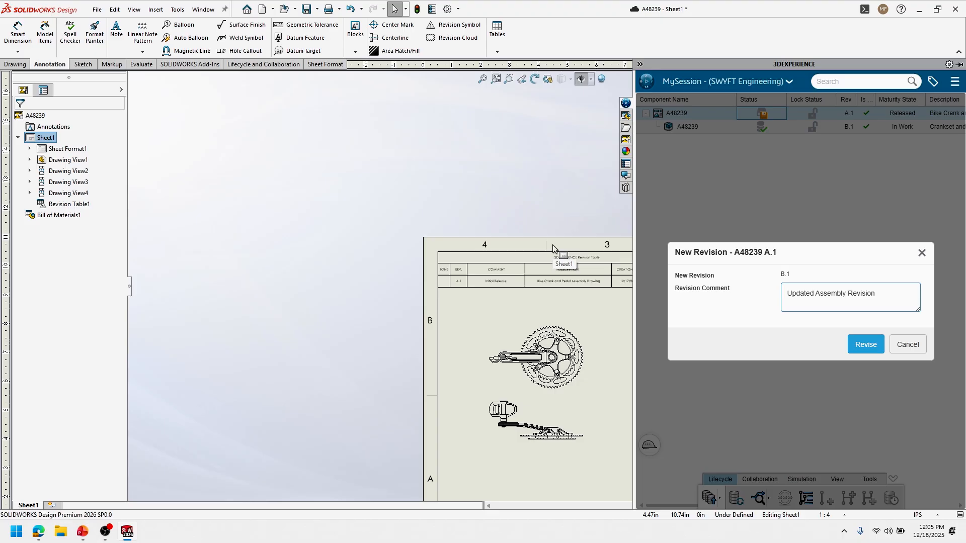
click(865, 344)
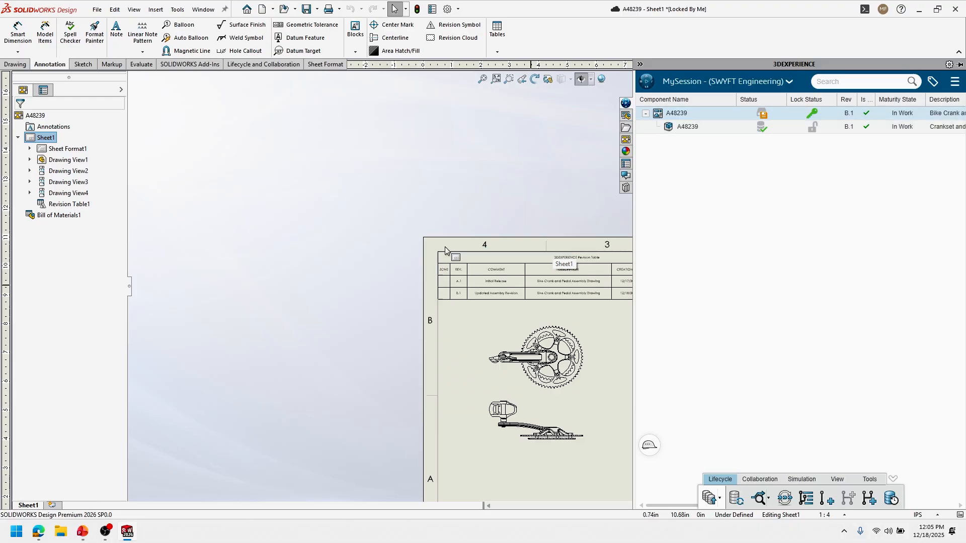
Examine the B.1 row of the revision table, including its comment, description, dates and author.
scroll(453, 227, down, 3)
scroll(430, 268, down, 2)
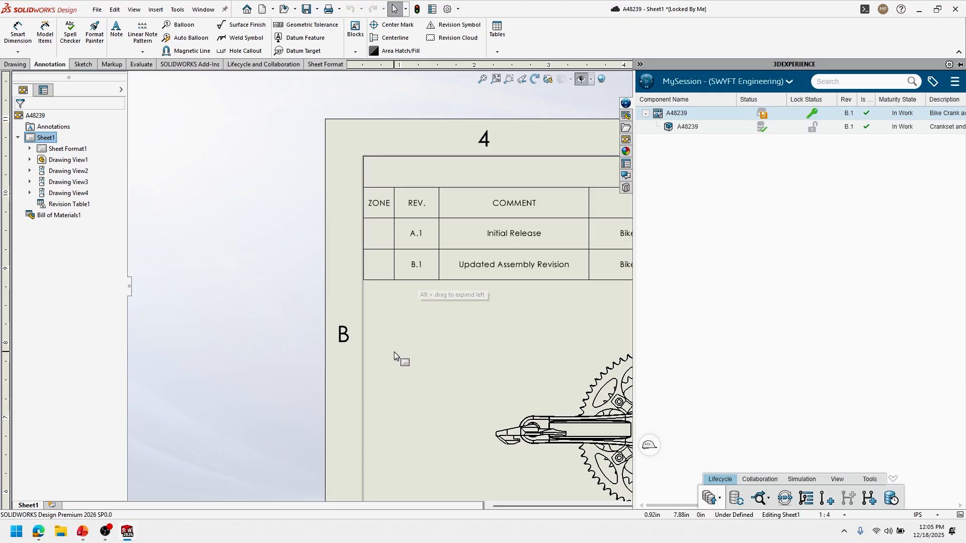
middle_drag(431, 355, 198, 352)
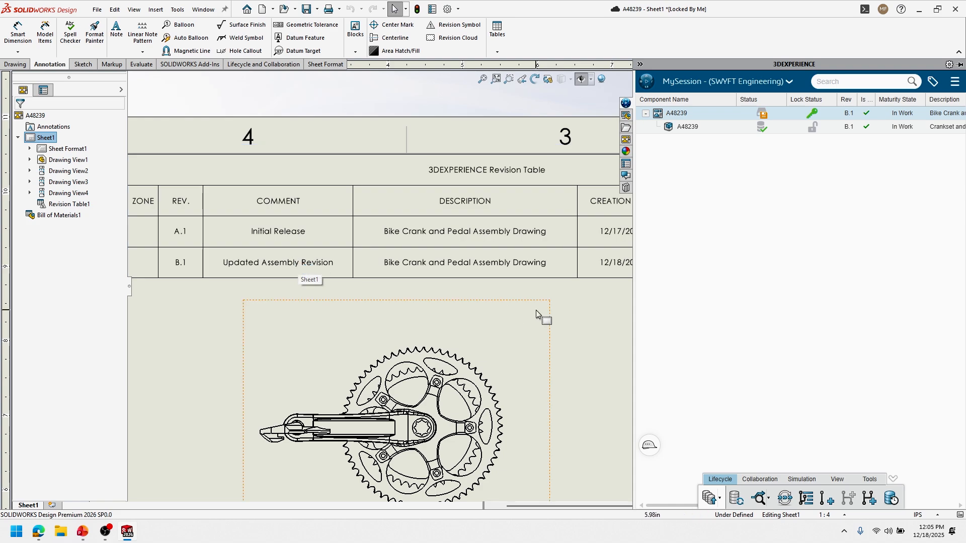
middle_drag(581, 315, 440, 299)
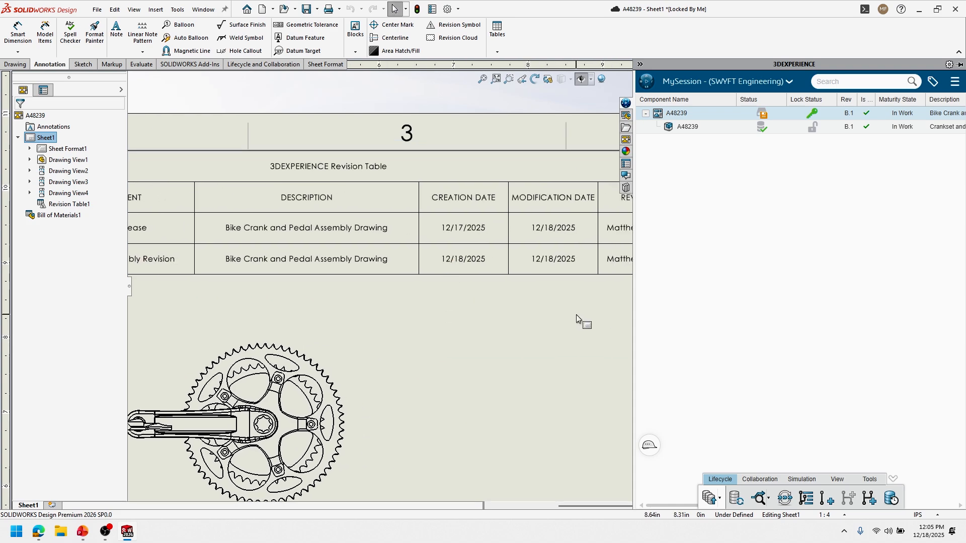
middle_drag(573, 316, 470, 315)
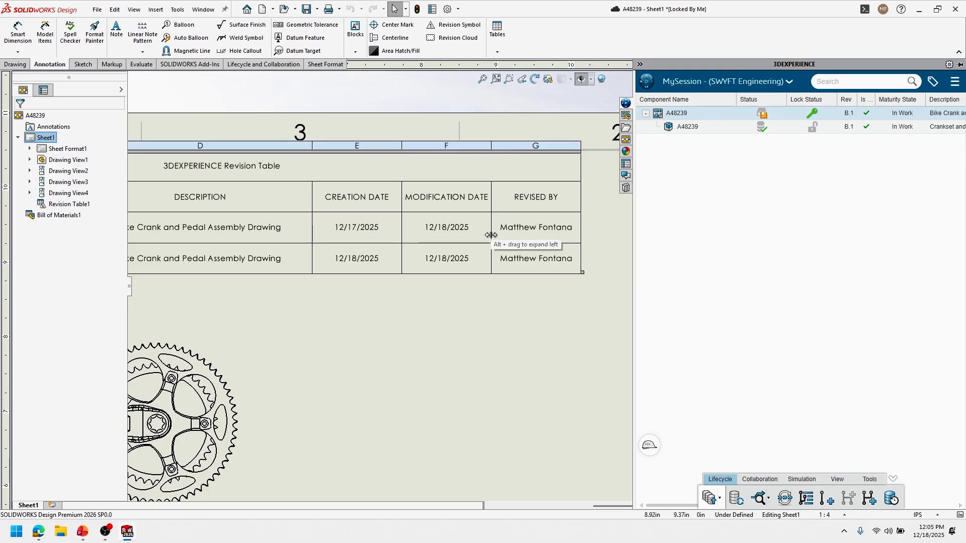
scroll(498, 232, up, 8)
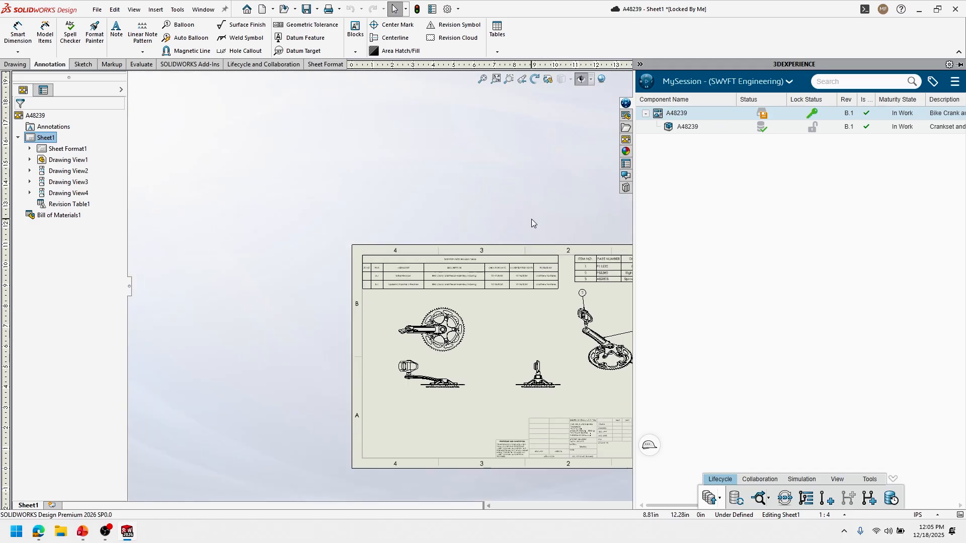
Open the crank part P11532 from the front drawing view showing the chainring.
scroll(392, 322, down, 4)
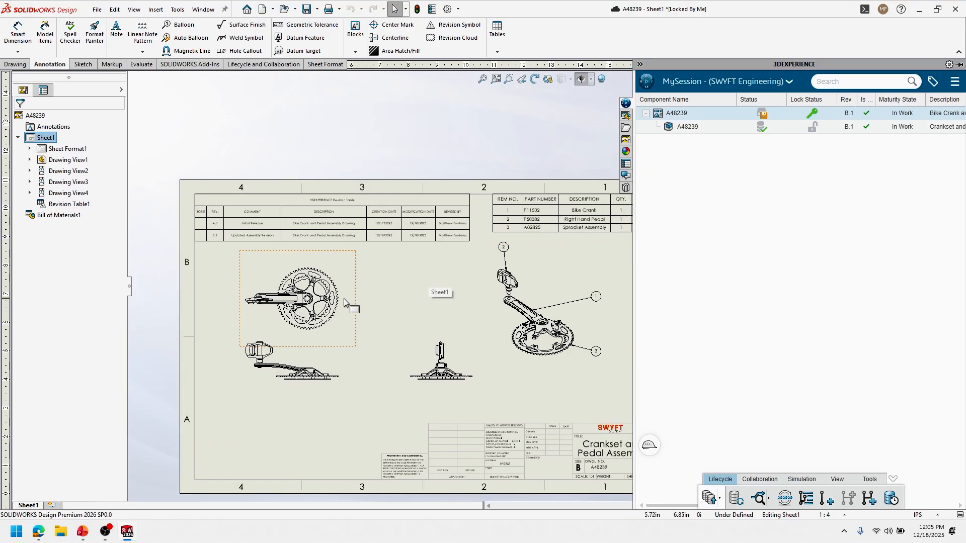
scroll(343, 298, down, 5)
click(325, 280)
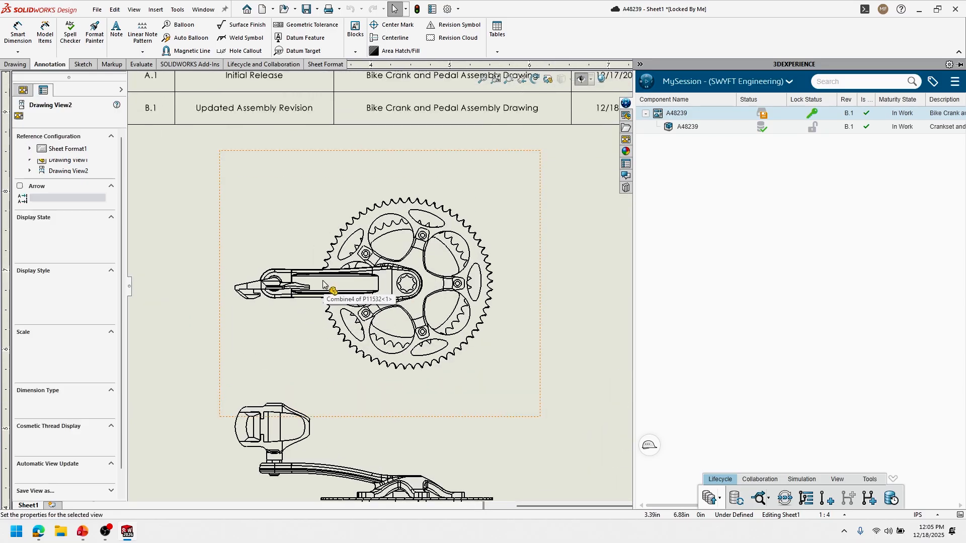
right_click(325, 280)
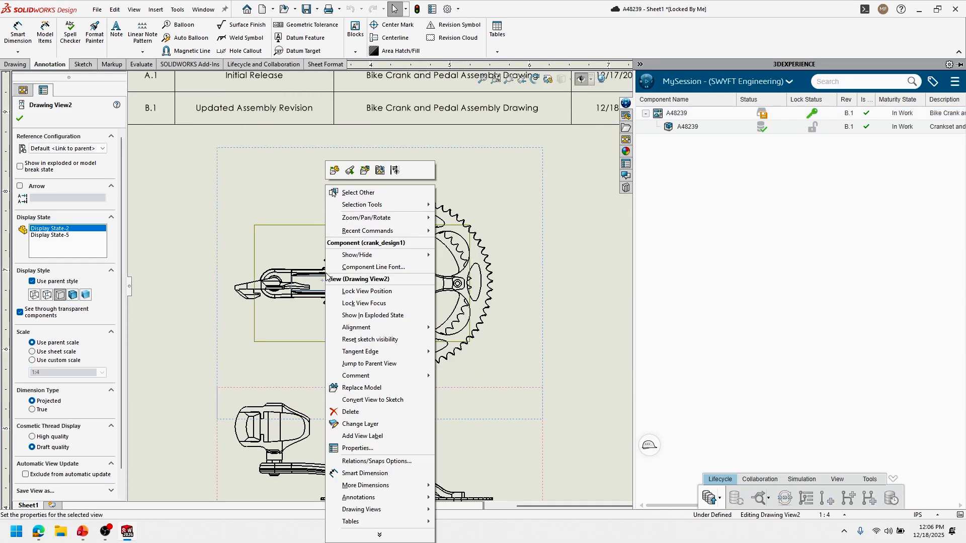
click(335, 170)
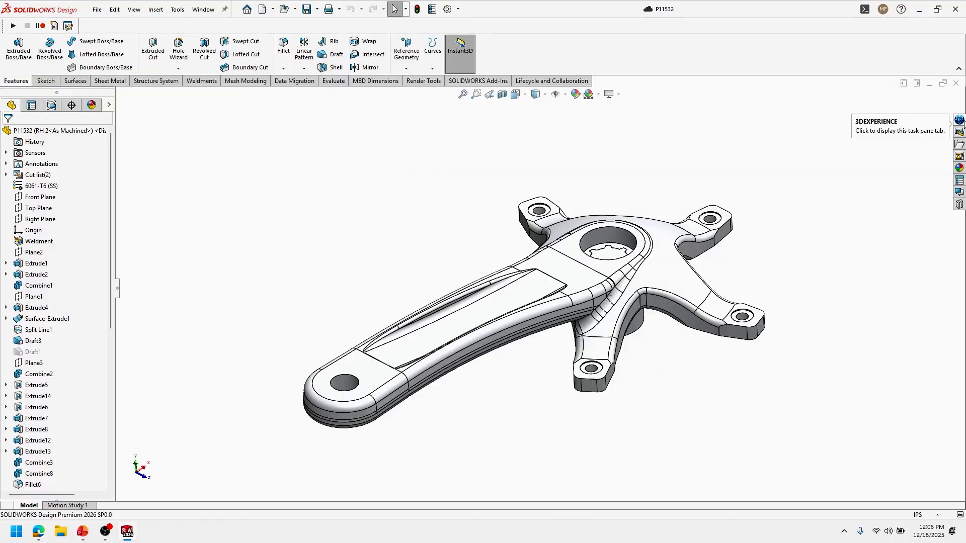
Replace the open part P11532 with its released revision A.1 and check its latest-revision status.
click(959, 120)
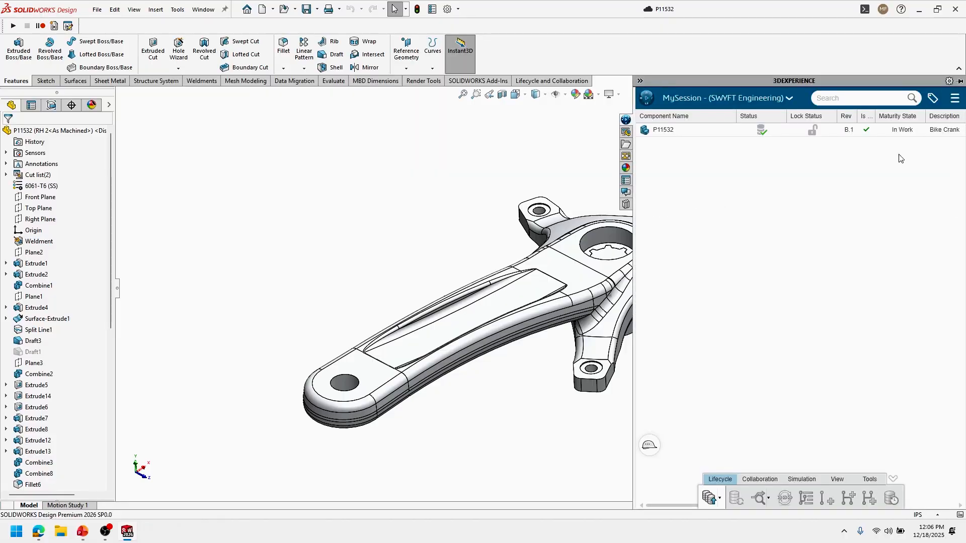
right_click(719, 131)
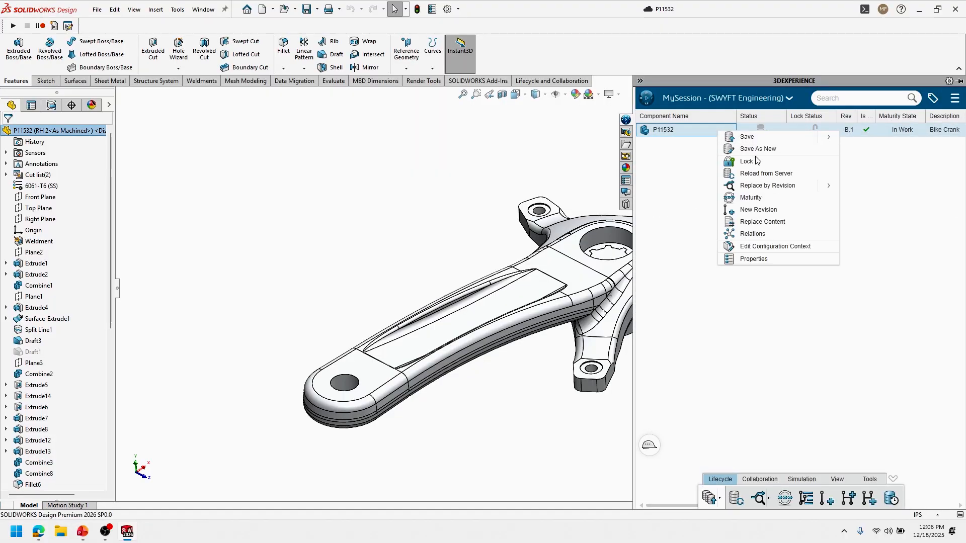
click(778, 184)
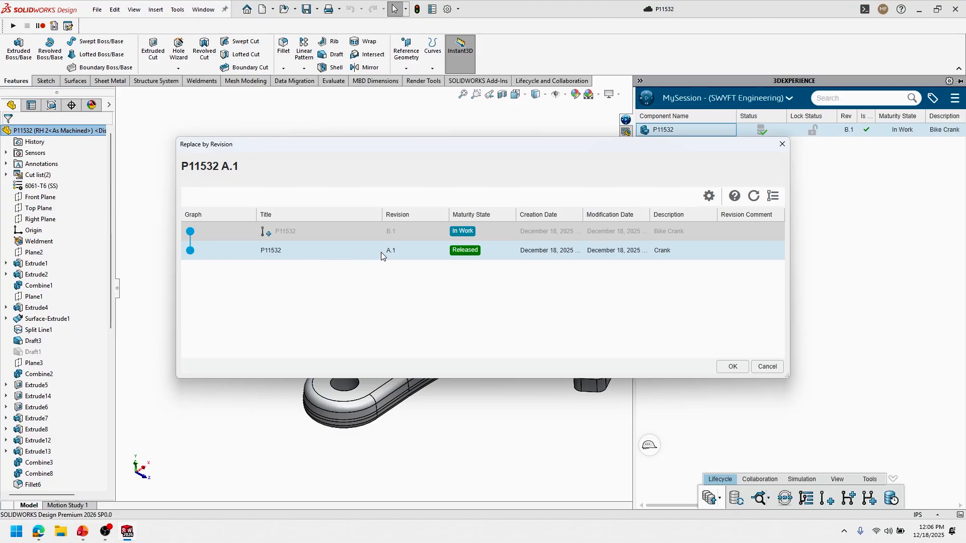
click(720, 368)
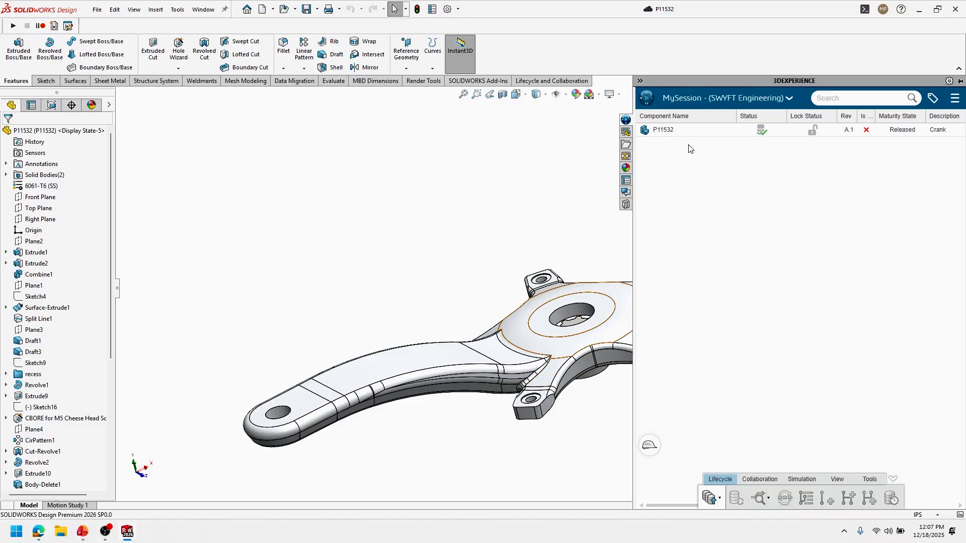
right_click(695, 128)
click(677, 177)
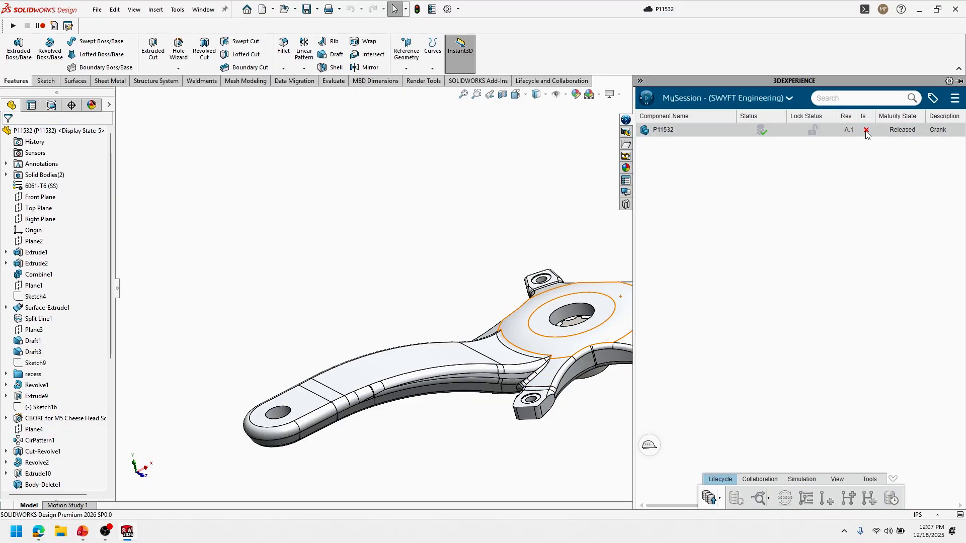
mouse_move(867, 136)
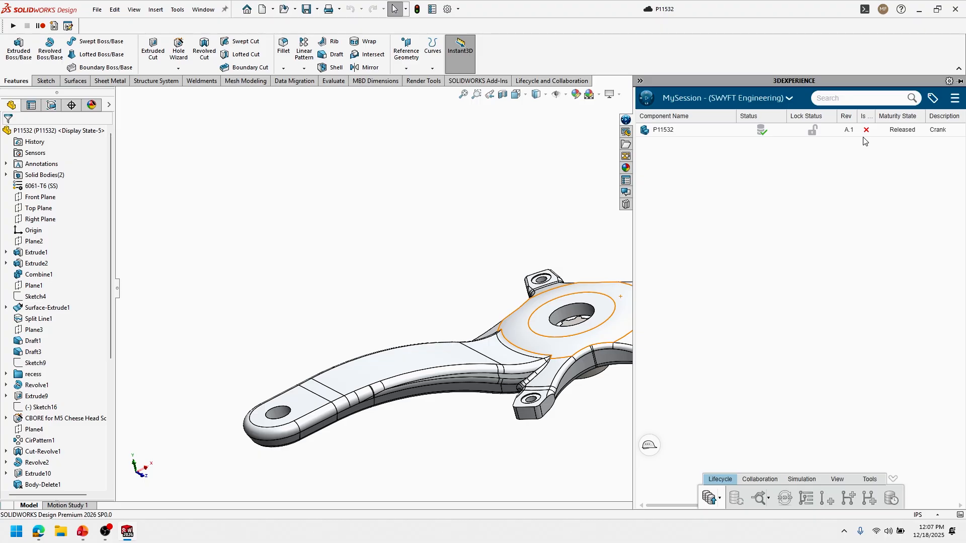
Replace part P11532 with its in-work revision B.1 and collapse the 3DEXPERIENCE session view.
right_click(715, 129)
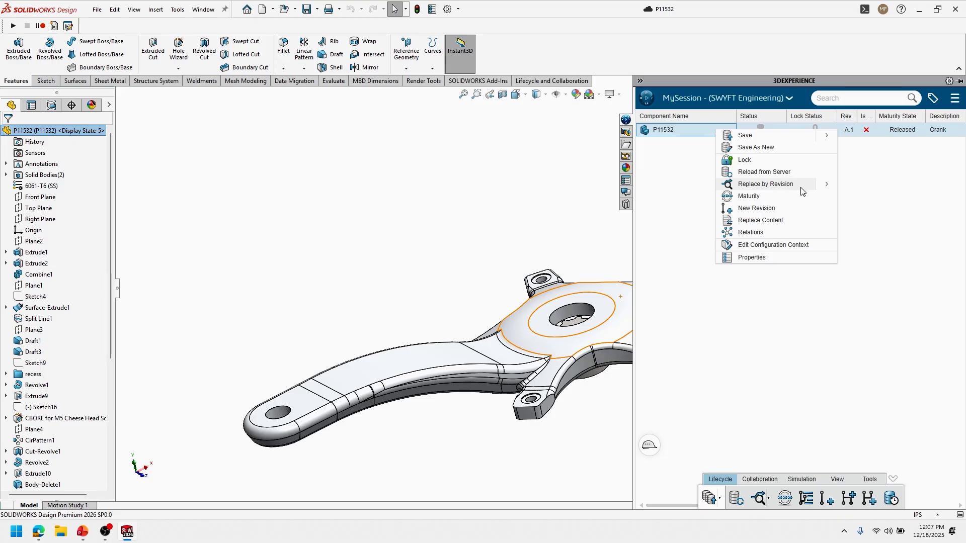
mouse_move(819, 190)
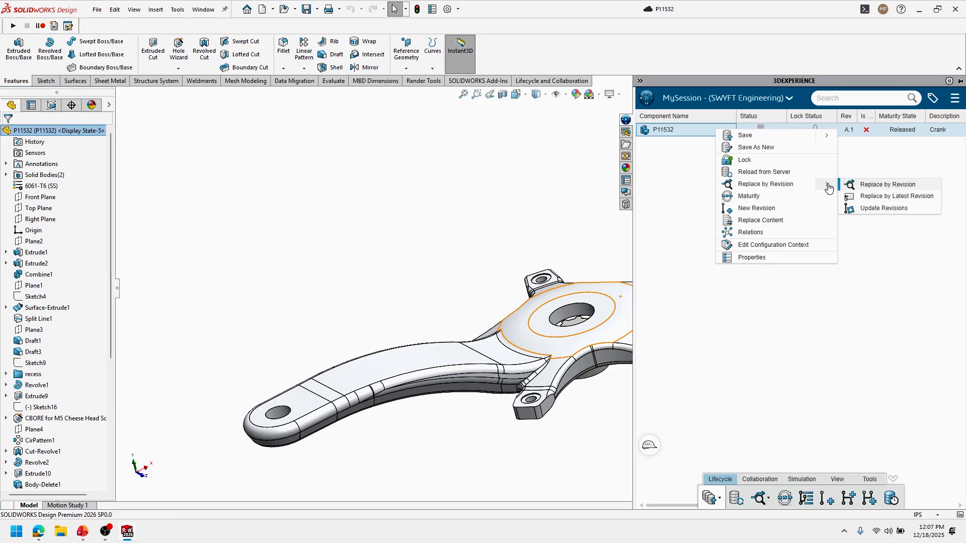
click(806, 186)
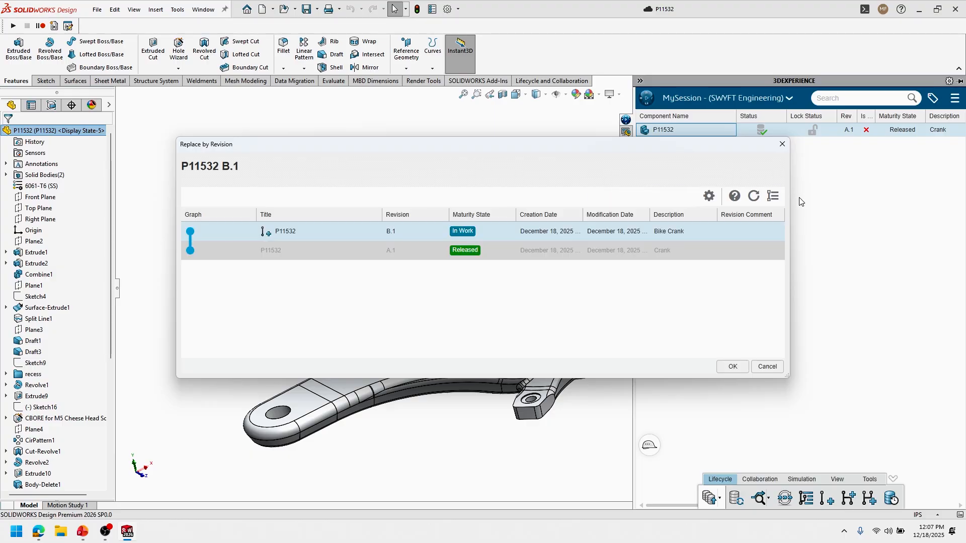
click(732, 366)
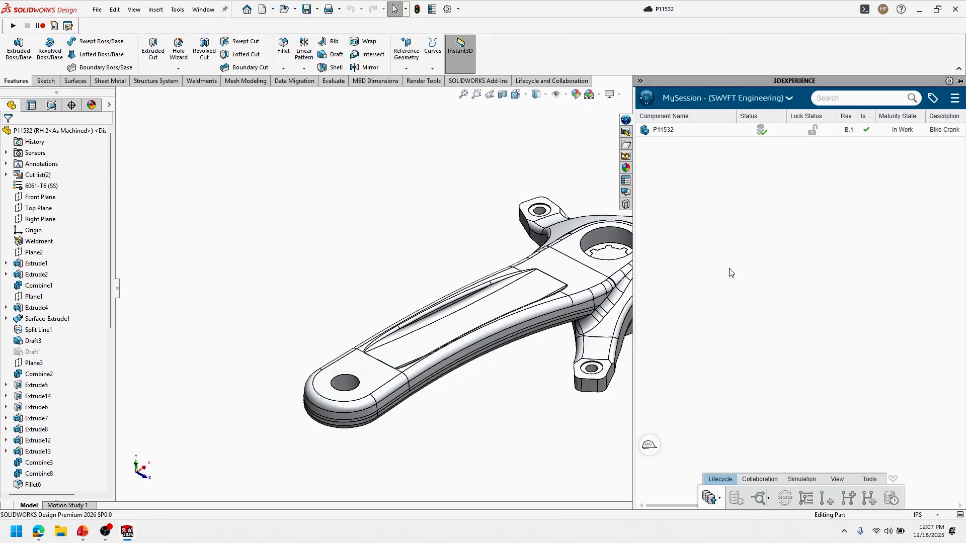
click(500, 201)
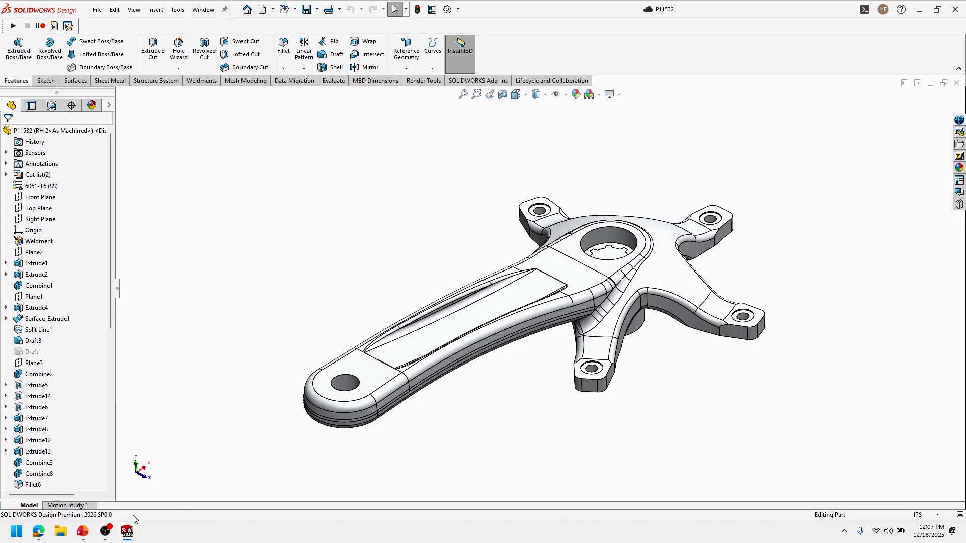
key(alt+Tab)
key(Tab)
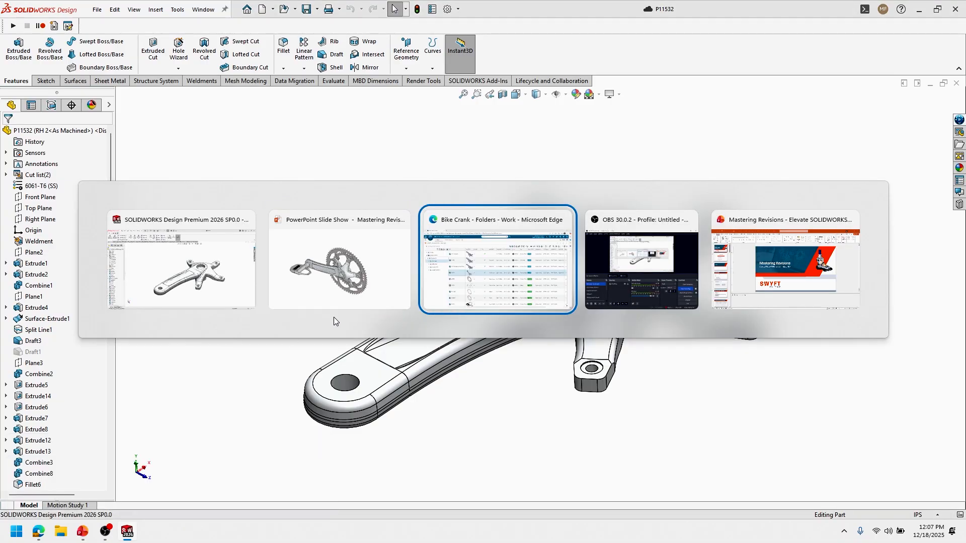
click(341, 312)
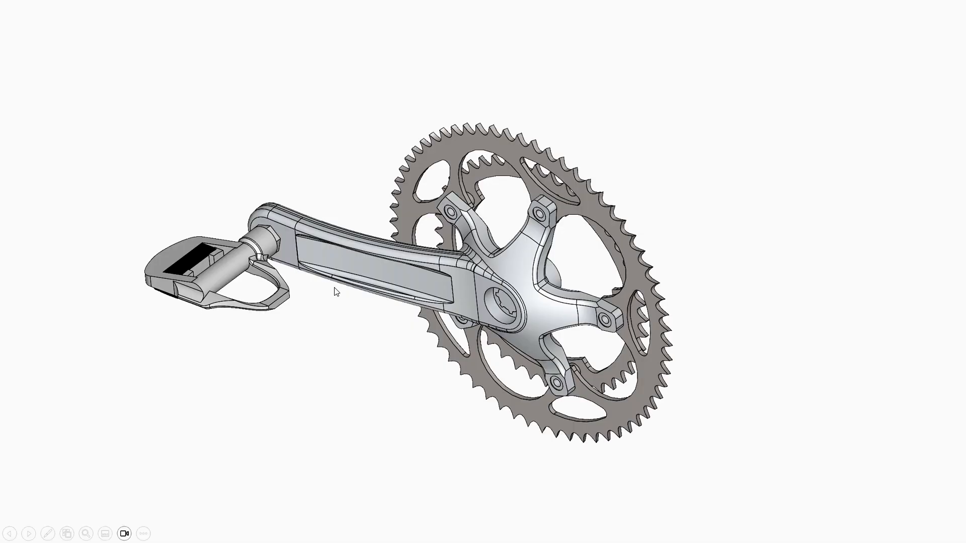
click(334, 288)
click(336, 291)
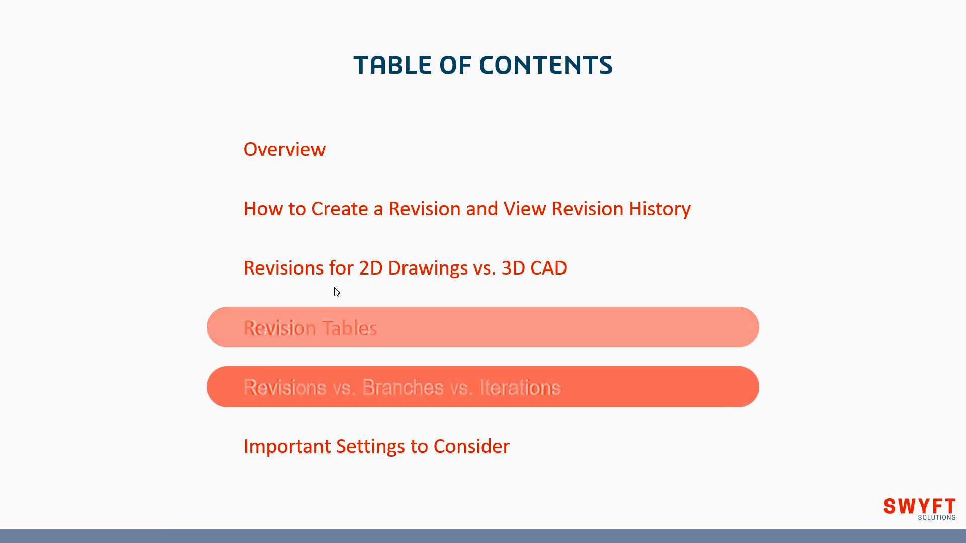